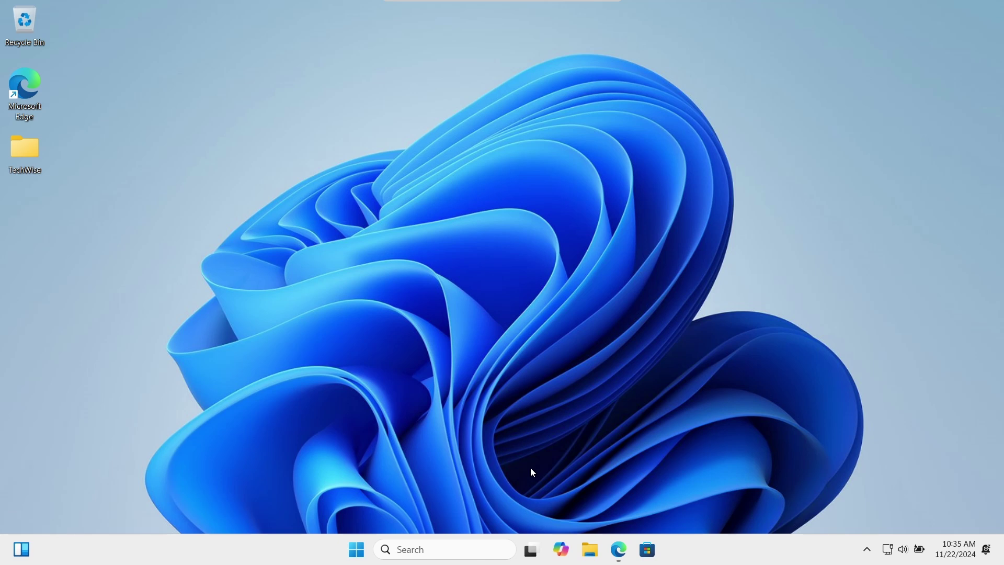
# Search Windows for PowerShell and start Windows PowerShell as administrator, allowing it to make changes to the device
pyautogui.click(471, 546)
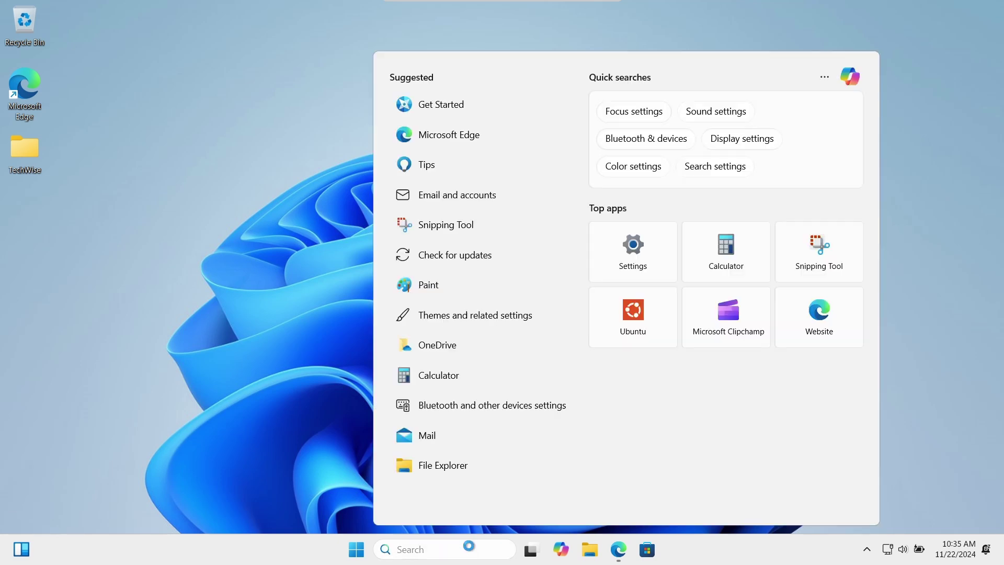
pyautogui.write('powershe')
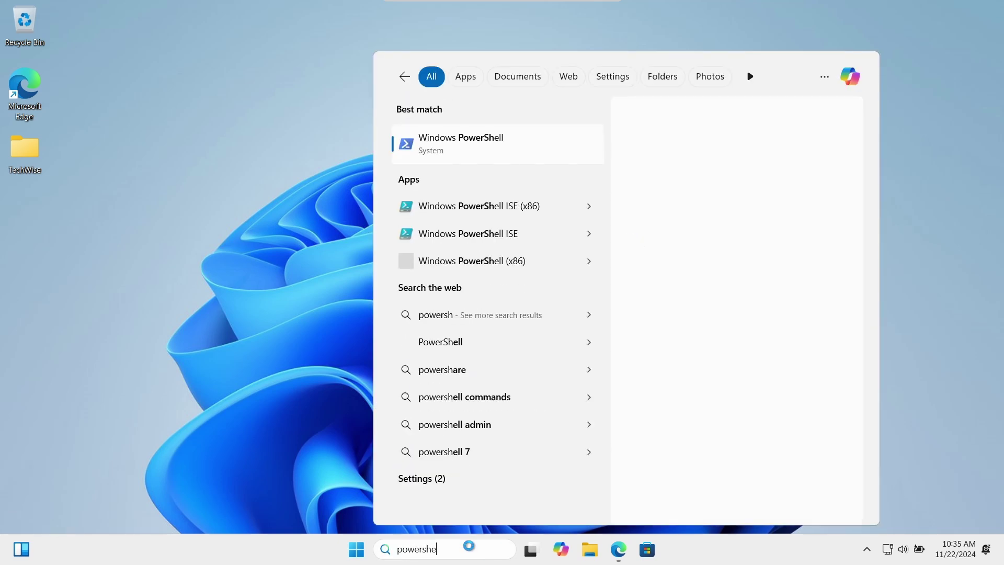
pyautogui.rightClick(474, 144)
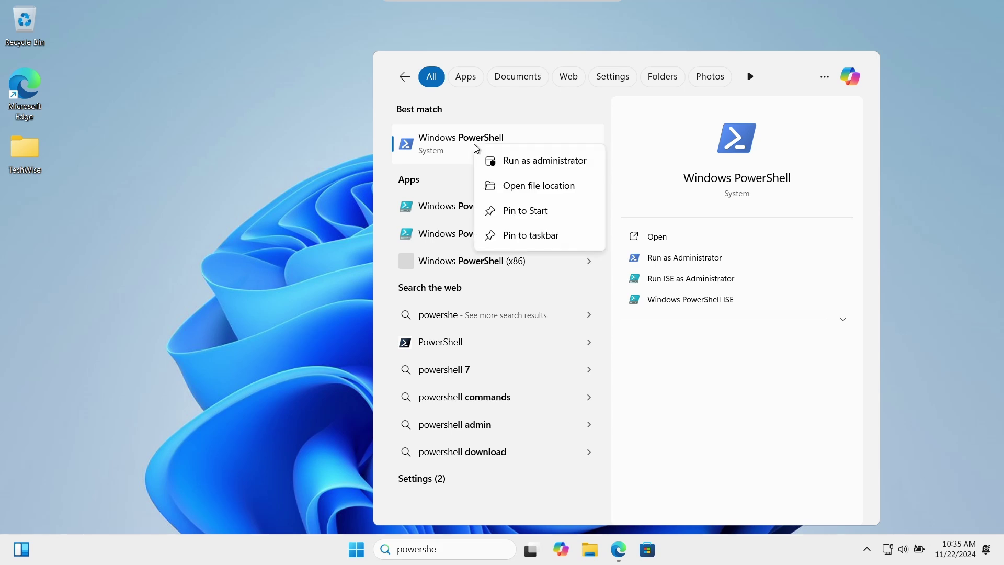
pyautogui.click(563, 160)
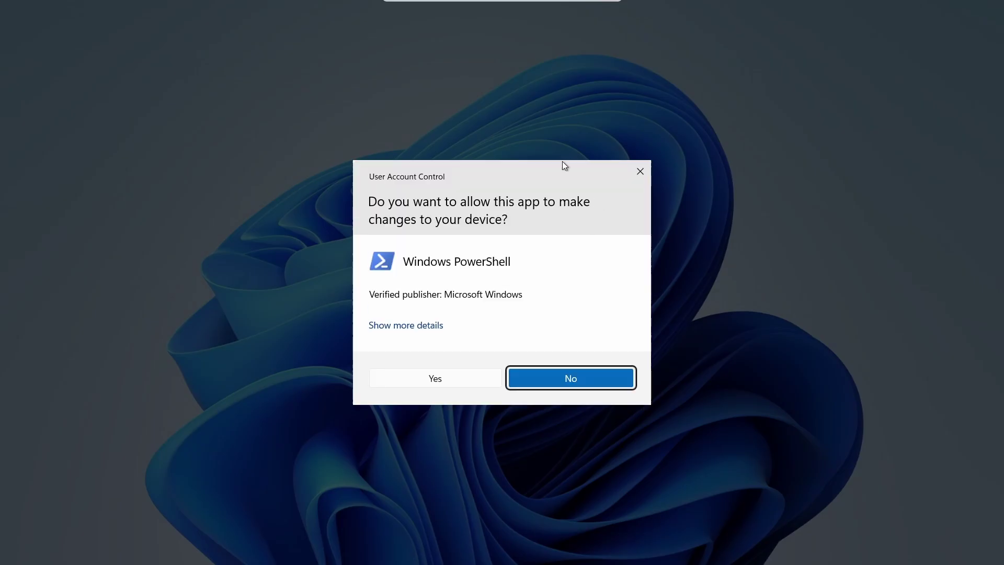
pyautogui.click(417, 377)
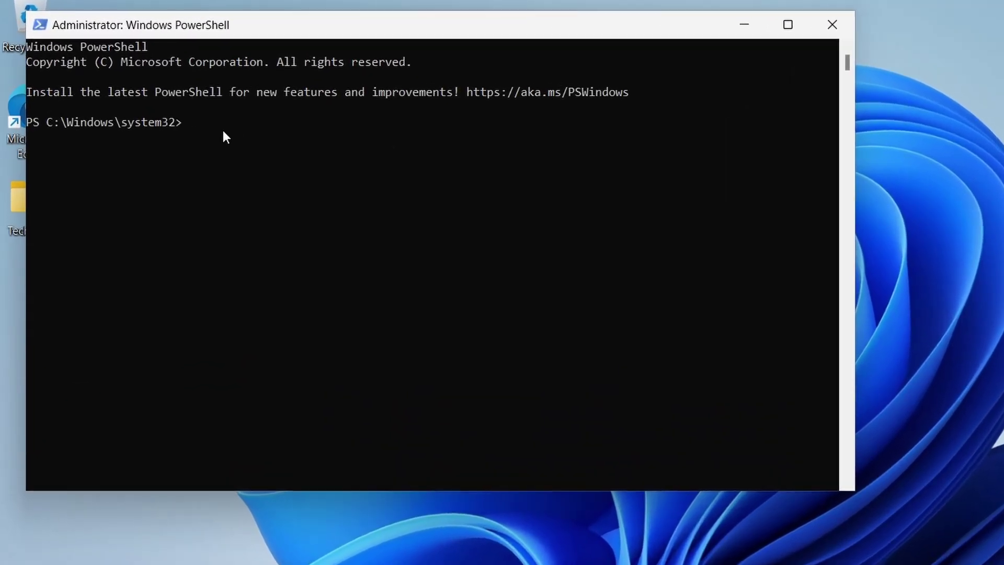
# Run Get-AppxPackage Microsoft.SecHealthUI -AllUsers | Reset-AppxPackage in PowerShell and close its window
pyautogui.rightClick(158, 100)
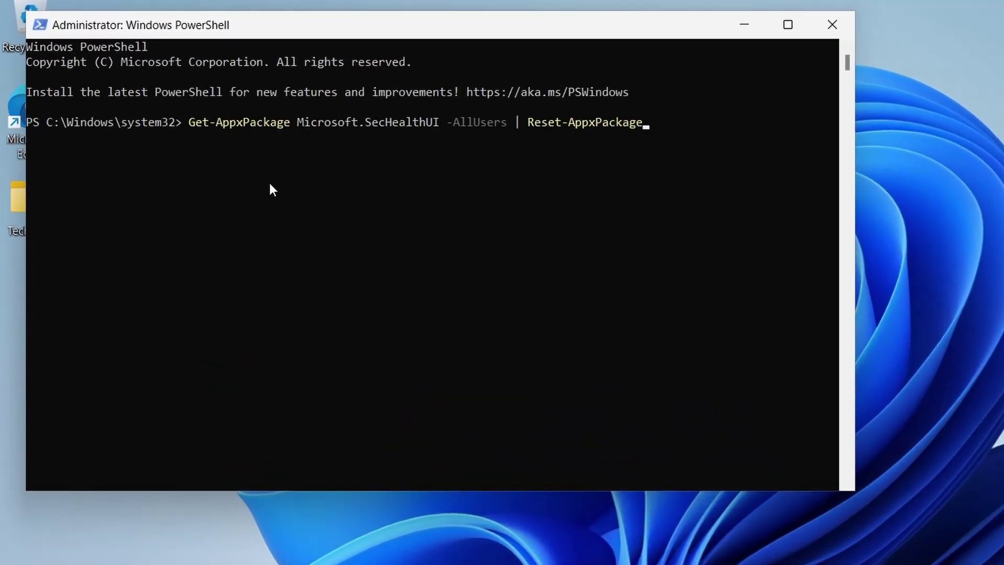
pyautogui.press('Return')
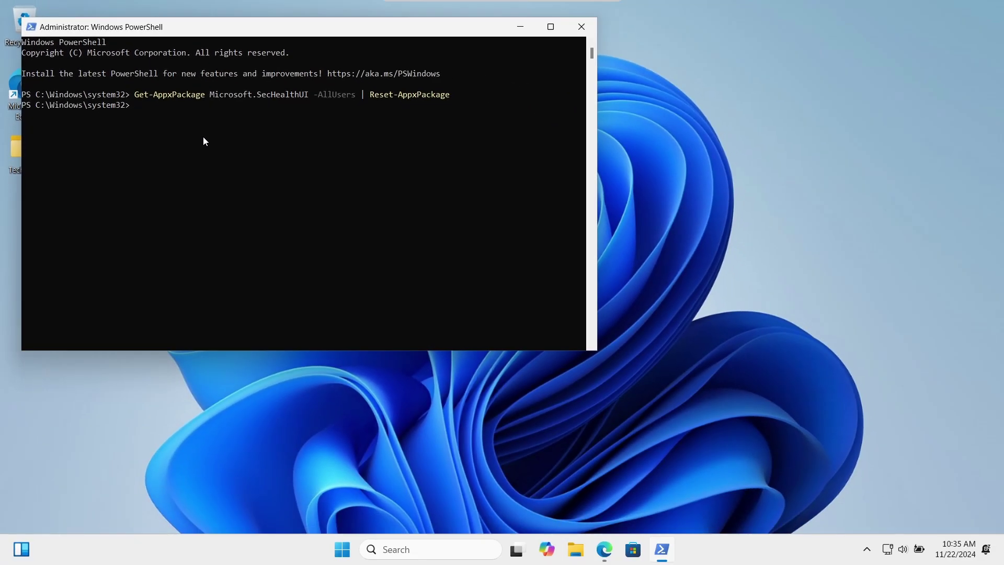
pyautogui.click(579, 26)
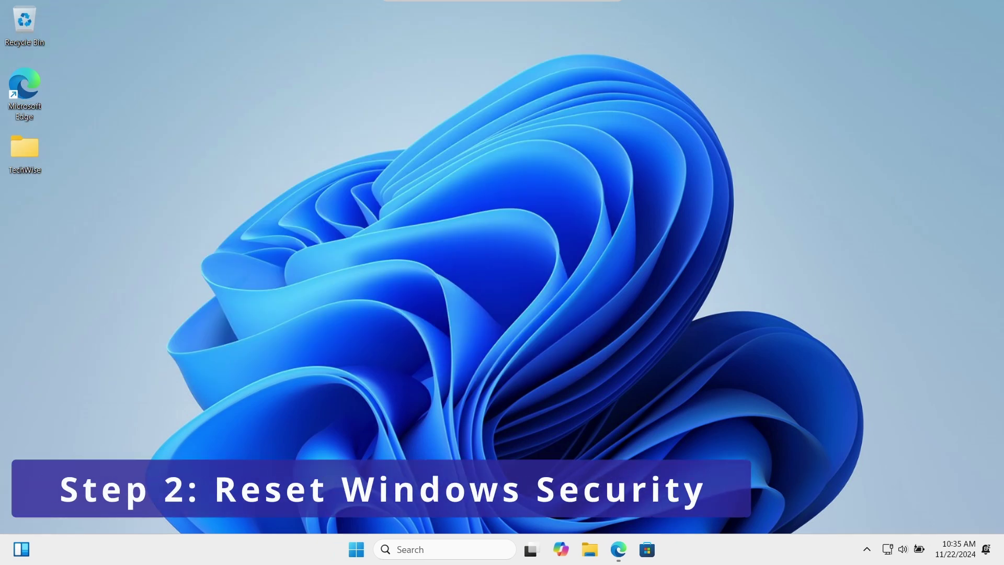
# Search Windows for Windows Security and open its app settings
pyautogui.click(480, 550)
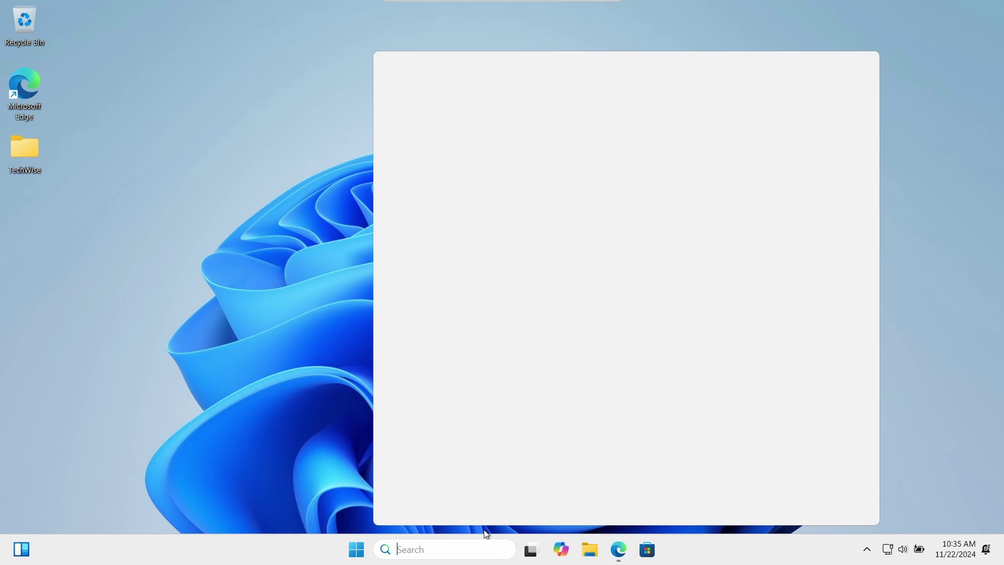
pyautogui.write('windows ')
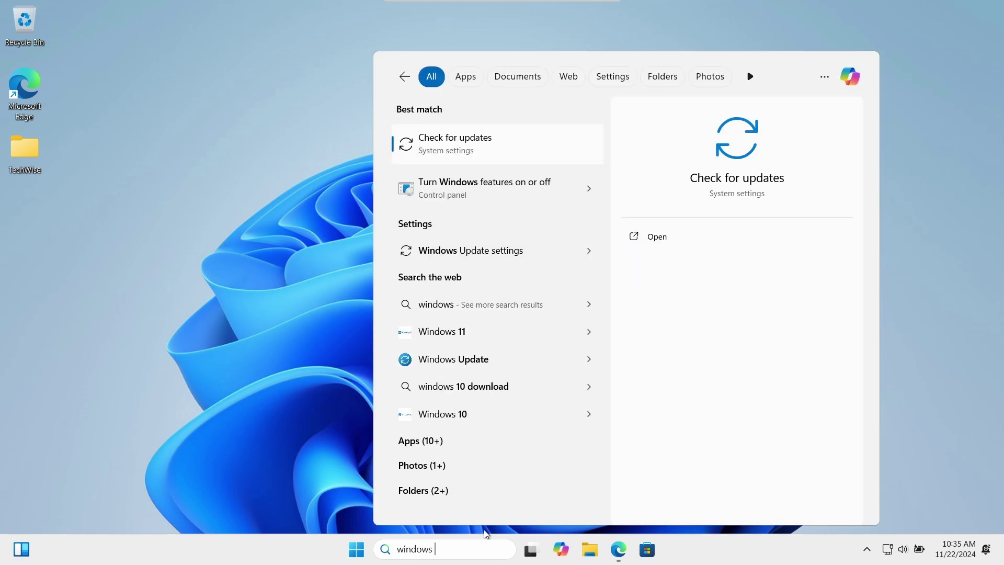
pyautogui.write('sec')
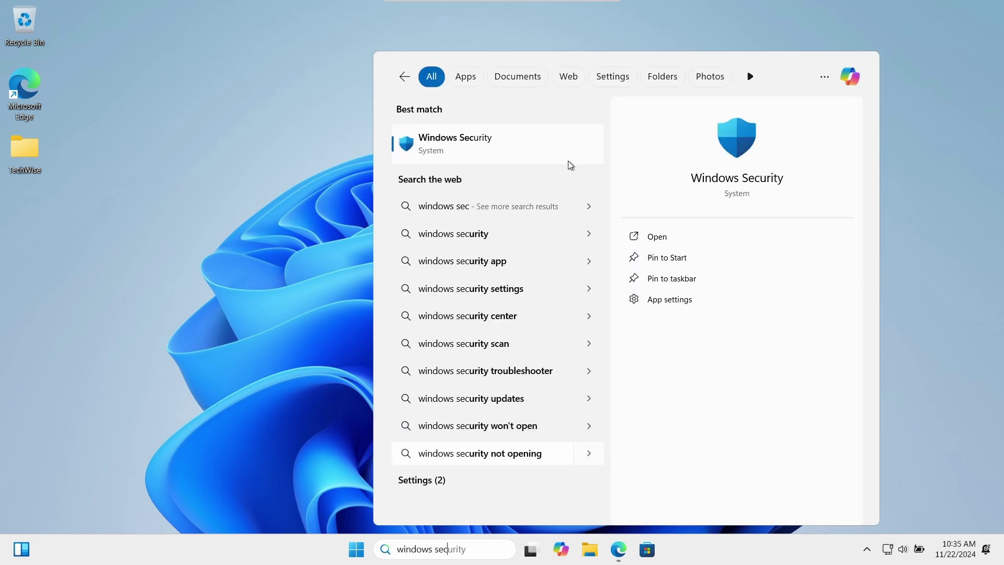
pyautogui.rightClick(525, 150)
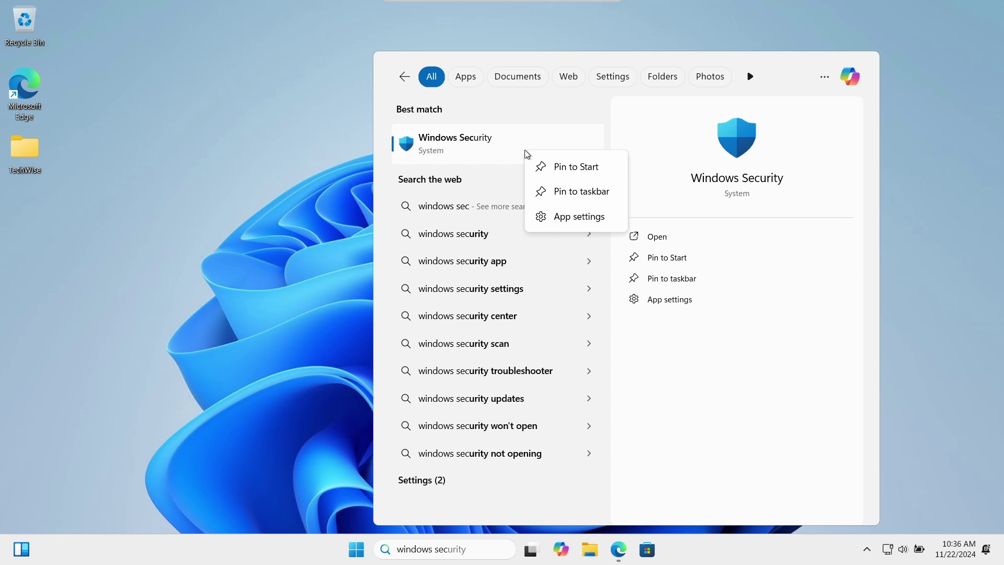
pyautogui.click(582, 225)
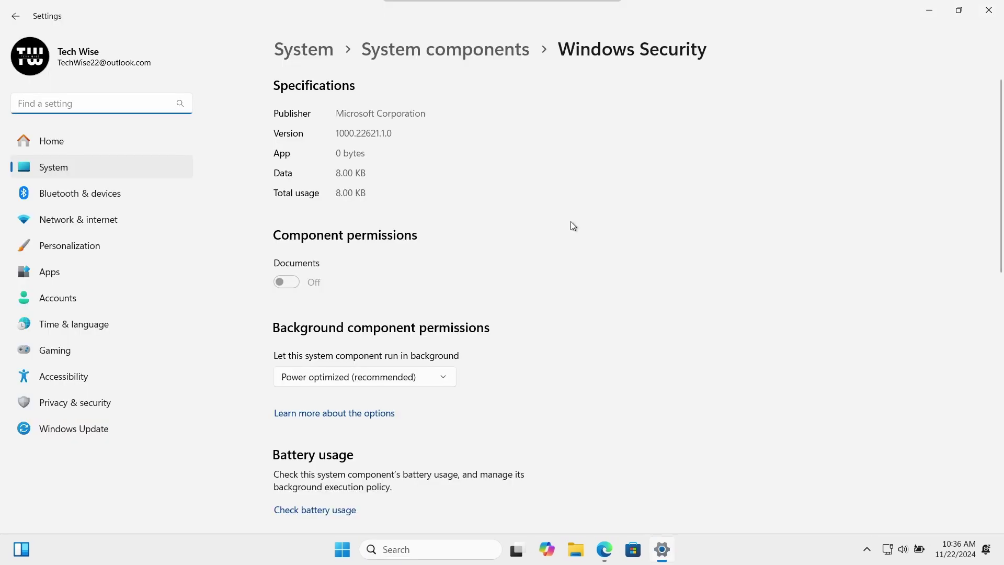
# Repair and reset the Windows Security system component, and close Settings
pyautogui.scroll(-10, 573, 226)
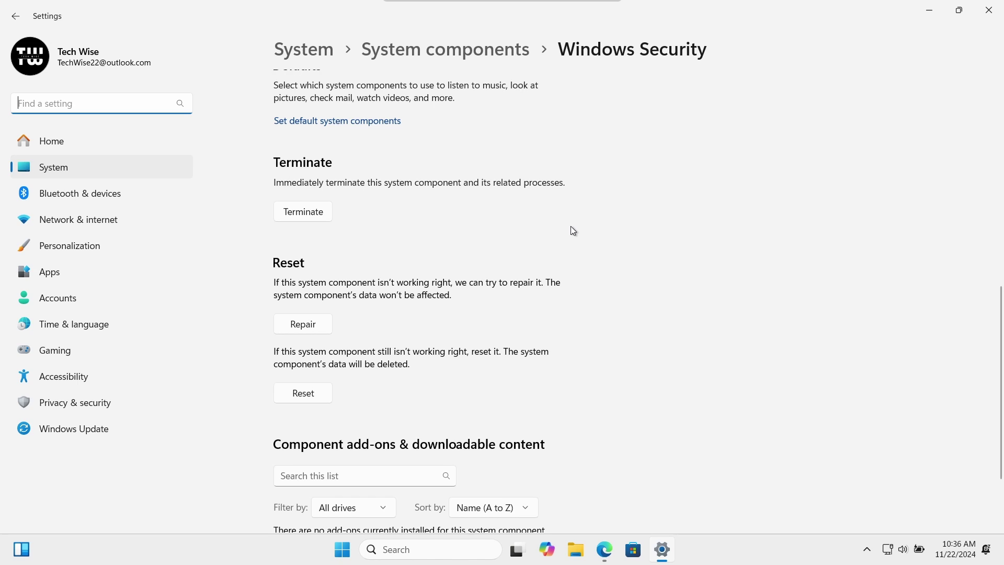
pyautogui.click(309, 328)
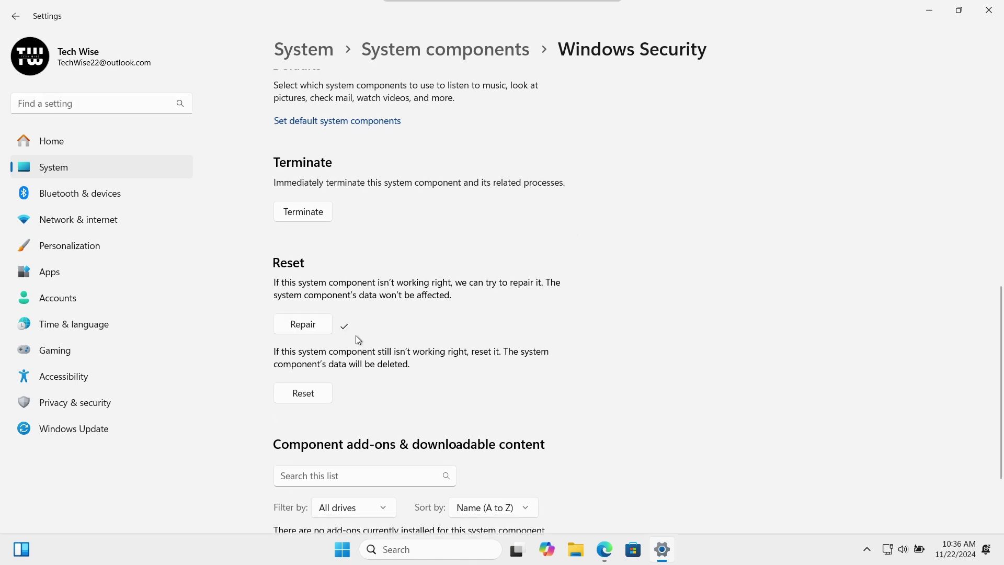
pyautogui.click(296, 399)
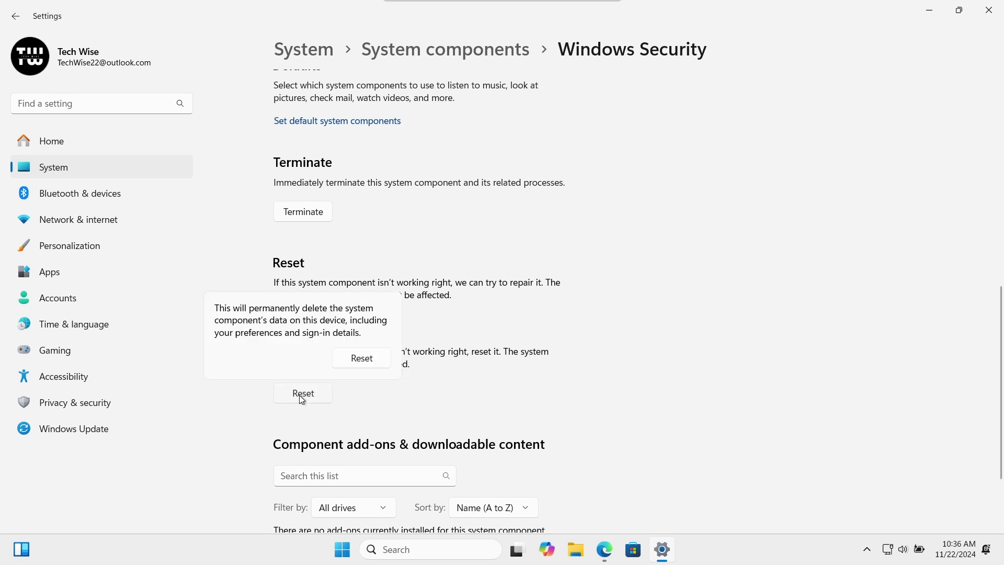
pyautogui.click(369, 360)
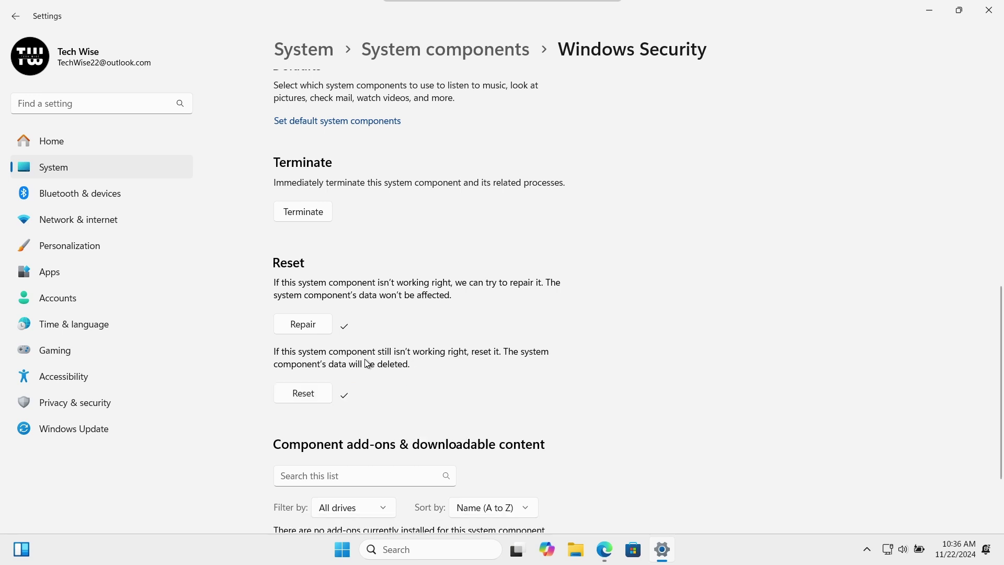
pyautogui.click(992, 11)
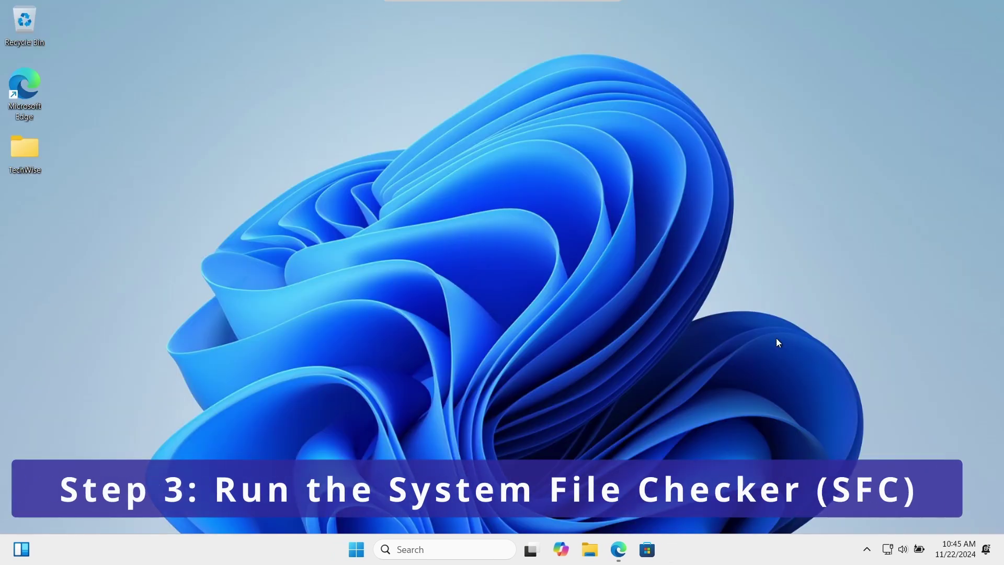
# Search Windows for cmd and start Command Prompt as administrator, allowing it to make changes to the device
pyautogui.click(493, 543)
pyautogui.write('cmd')
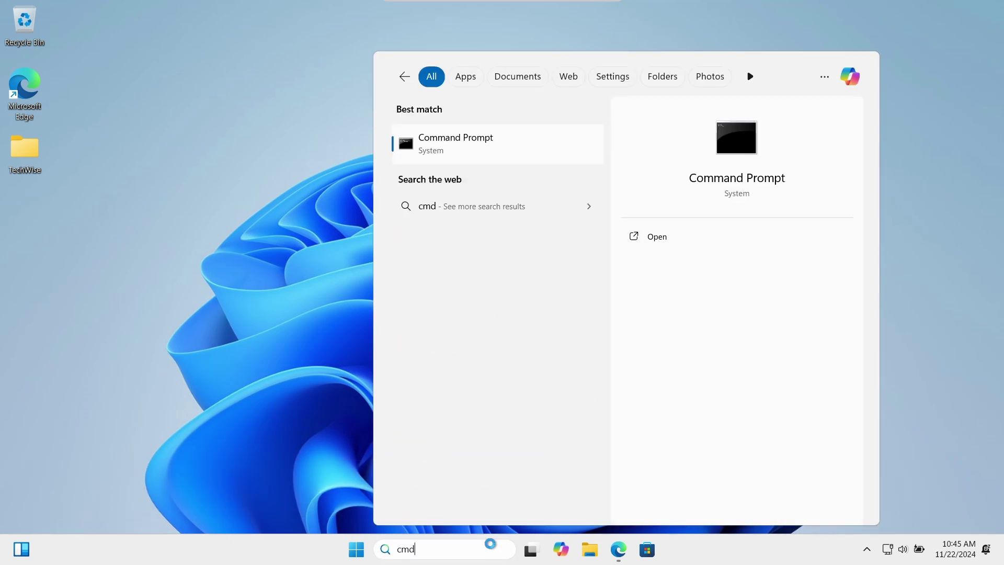
pyautogui.rightClick(528, 155)
pyautogui.click(591, 174)
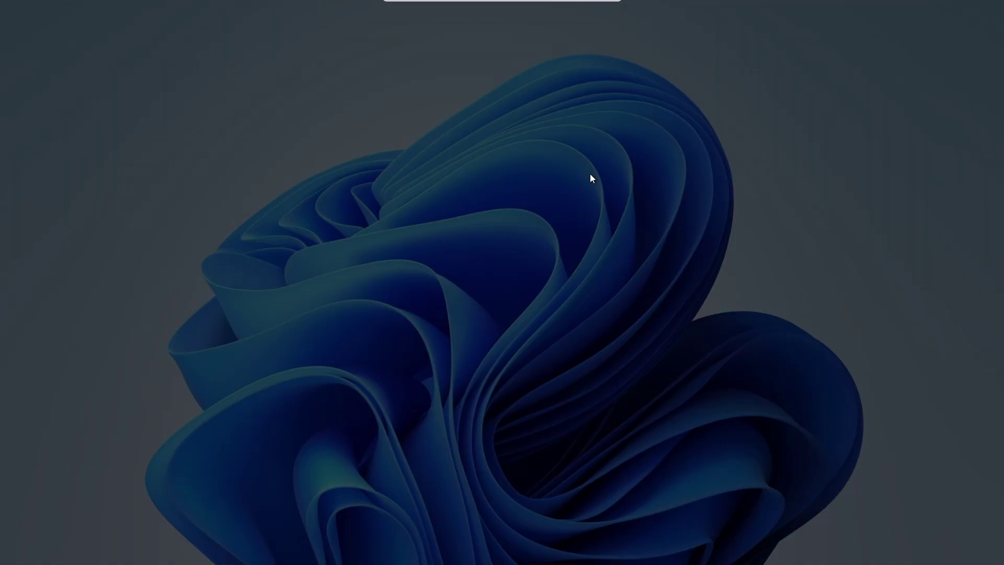
pyautogui.click(464, 384)
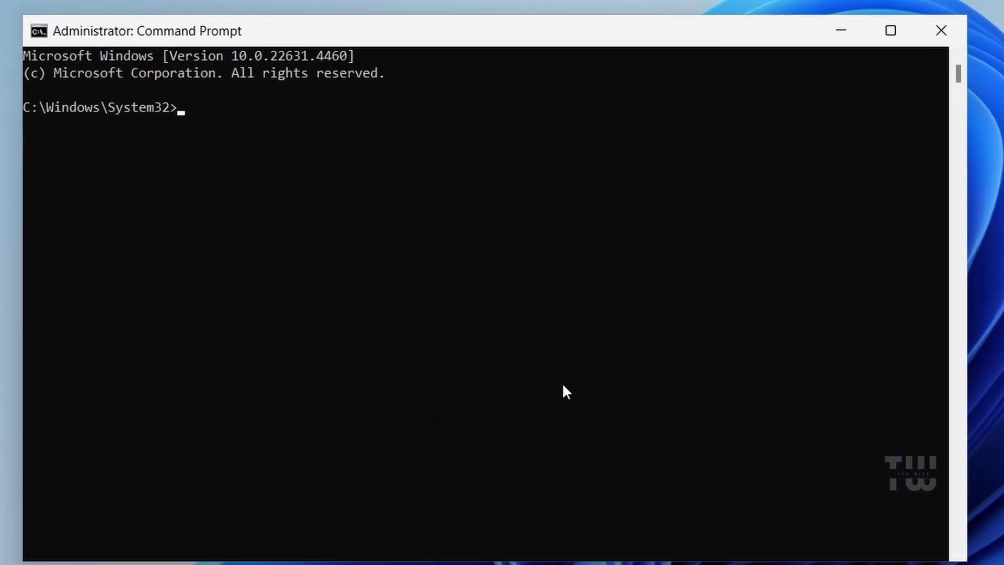
# Run sfc /scannow in the Command Prompt and highlight the scan's result line
pyautogui.write('sfc /scannow')
pyautogui.press('Return')
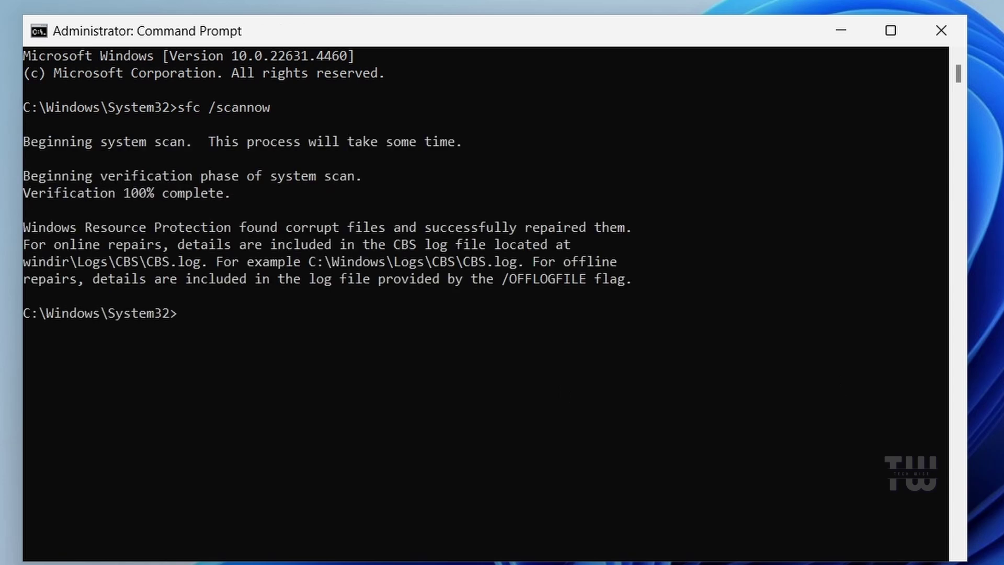
pyautogui.moveTo(24, 227); pyautogui.dragTo(654, 229)
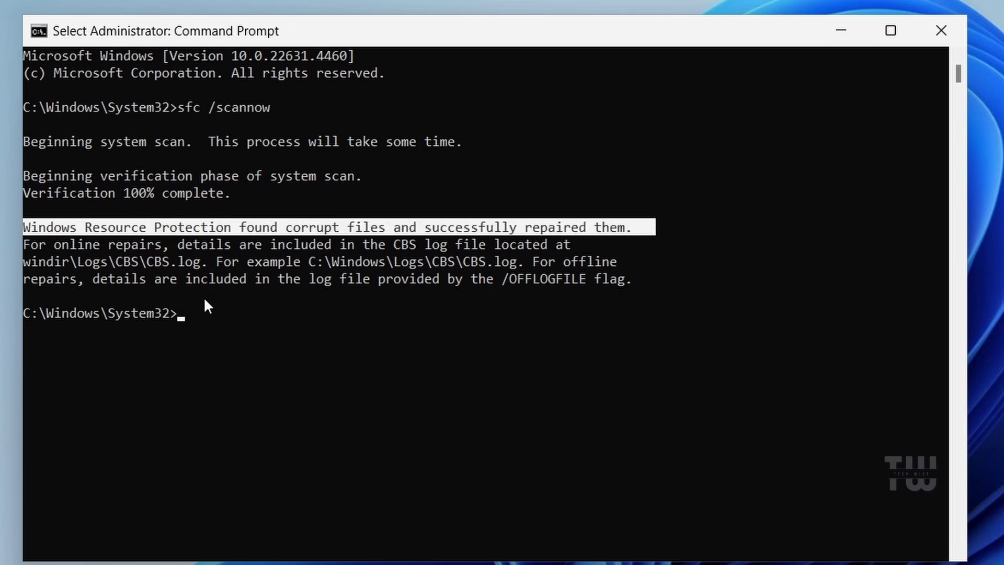
pyautogui.click(180, 317)
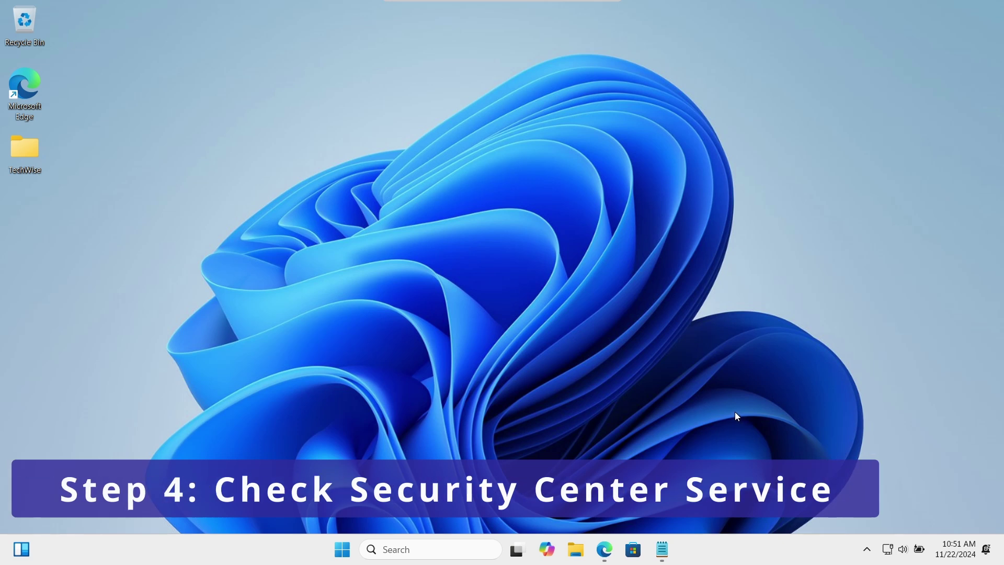
# Search Windows for services and open the Services console
pyautogui.click(436, 547)
pyautogui.write('services')
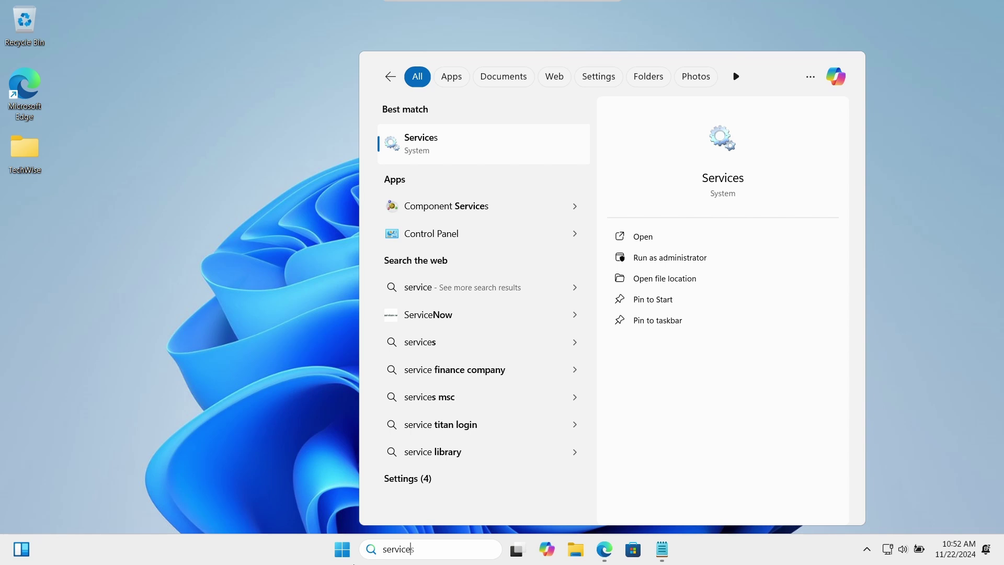
pyautogui.press('Return')
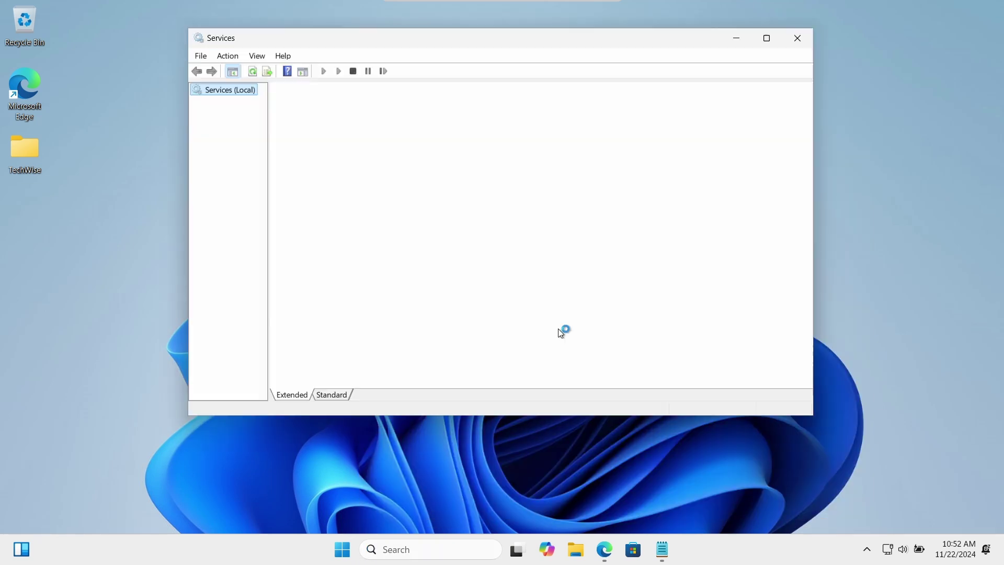
# Find the Security Center service, examine its startup type and service status in its properties, and close the properties
pyautogui.click(495, 212)
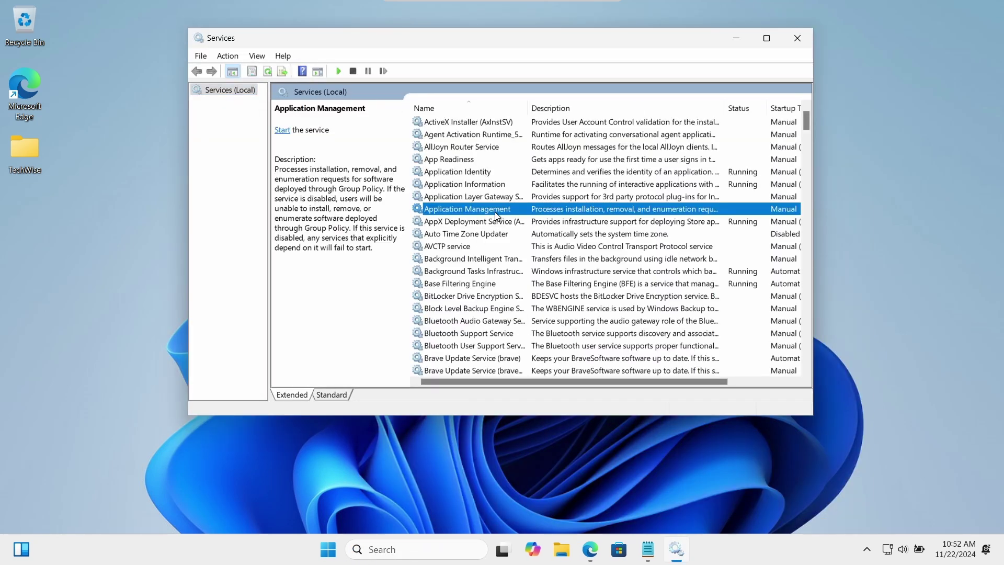
pyautogui.press('s')
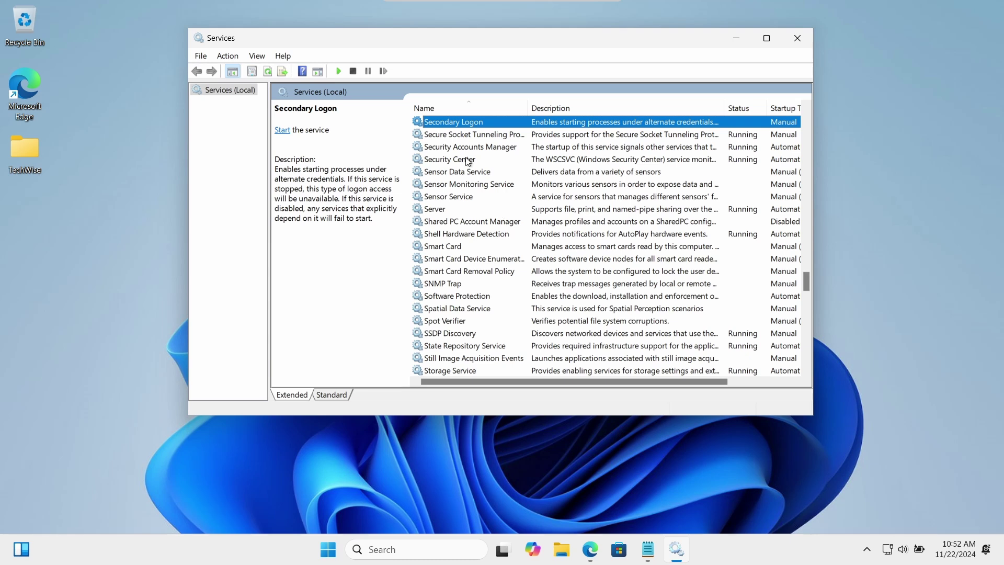
pyautogui.click(483, 160)
pyautogui.doubleClick(483, 160)
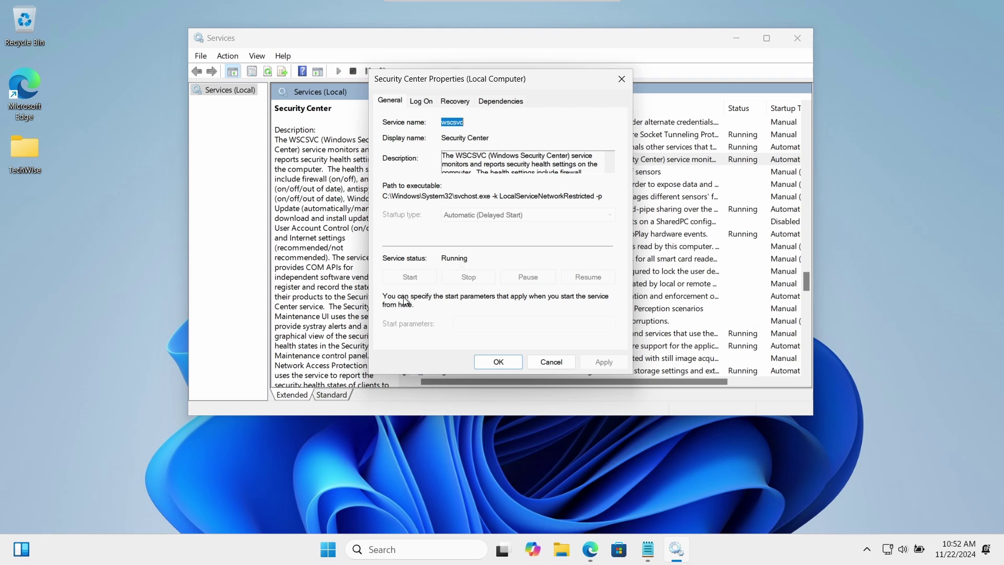
pyautogui.click(510, 366)
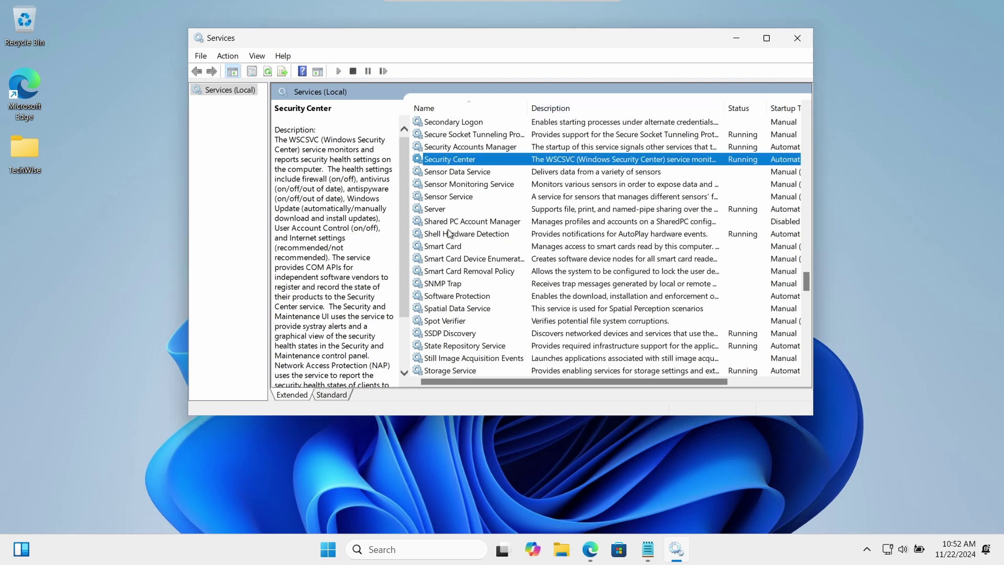
# Find Command Prompt again by searching Windows for cmd and launch it with administrator rights
pyautogui.click(361, 549)
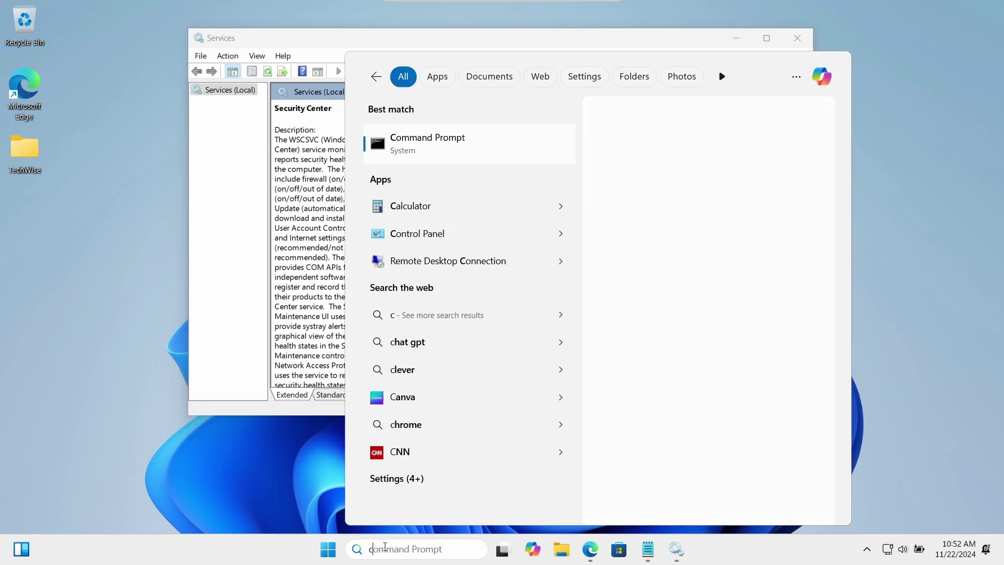
pyautogui.write('cmd')
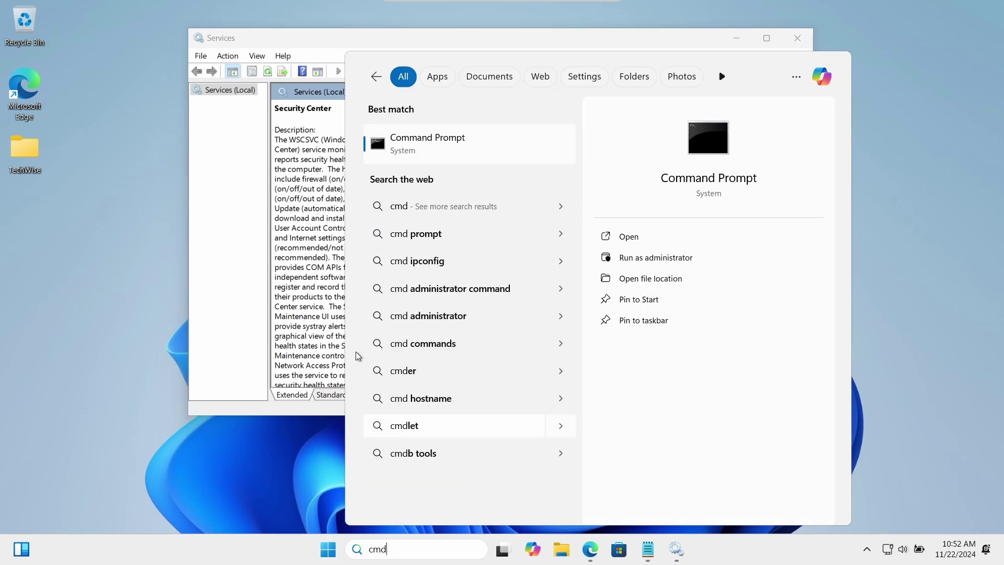
pyautogui.rightClick(489, 146)
pyautogui.click(544, 100)
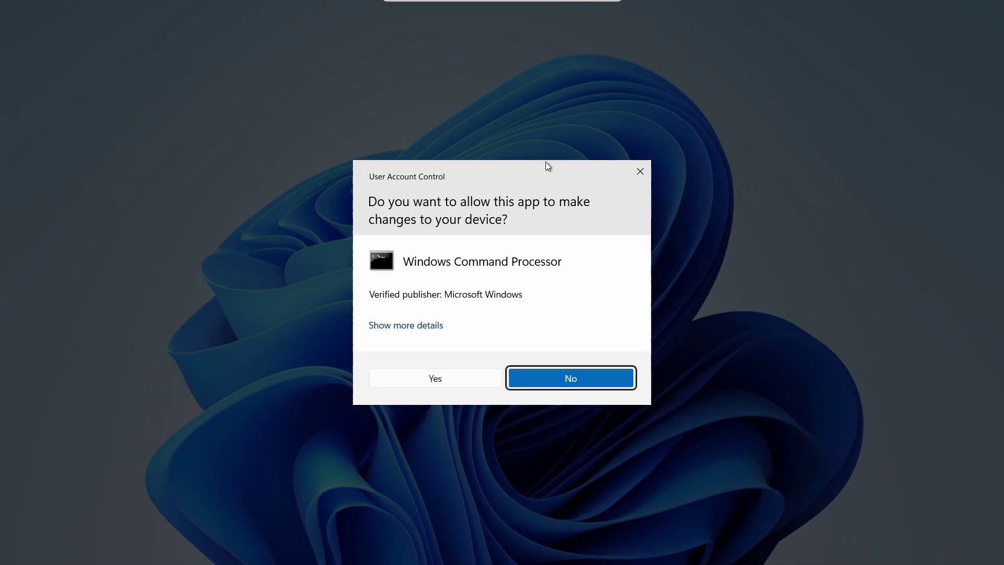
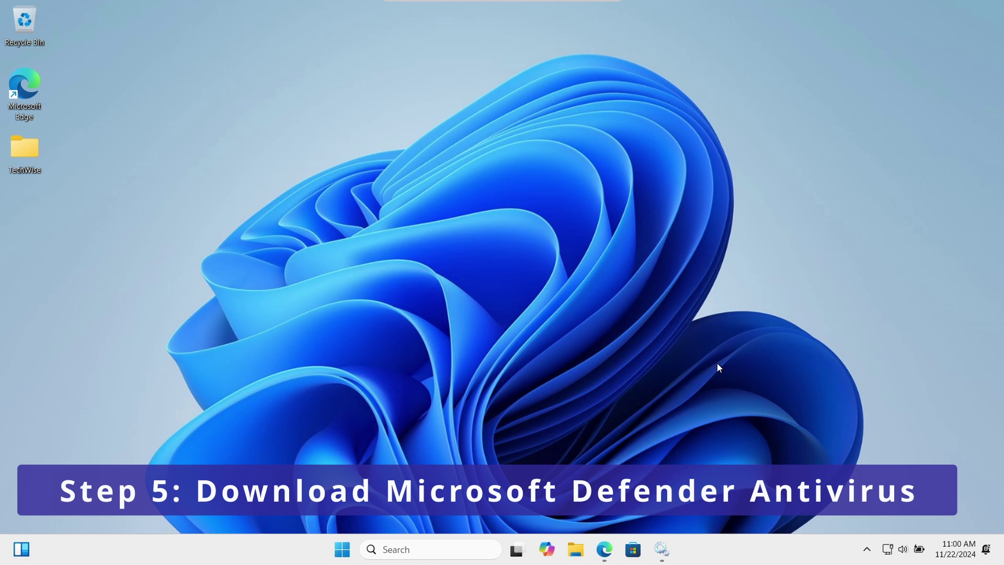
pyautogui.click(607, 547)
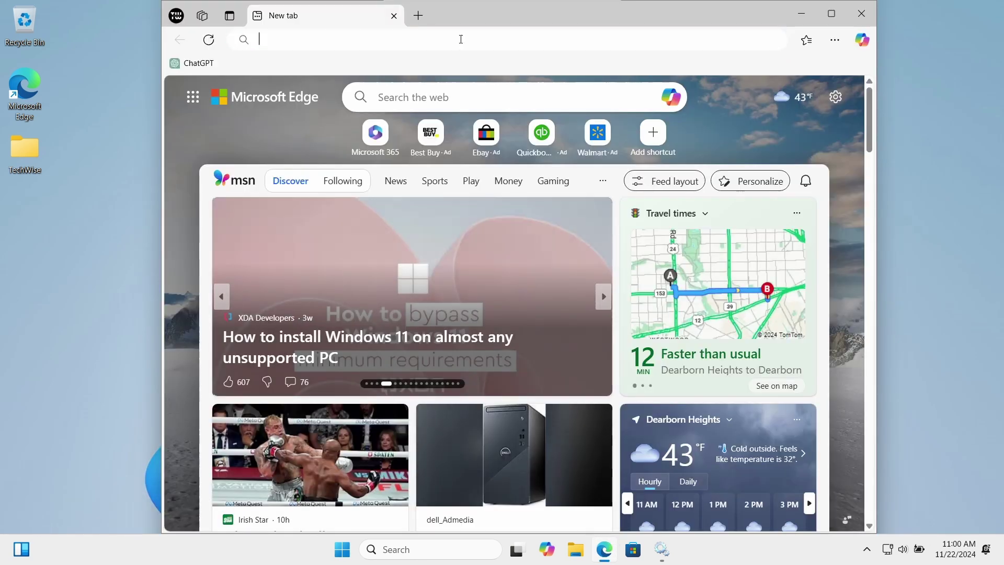
pyautogui.click(460, 40)
pyautogui.write('https://www.microsoft.com/en-us/wdsi/defenderupdates')
pyautogui.press('Return')
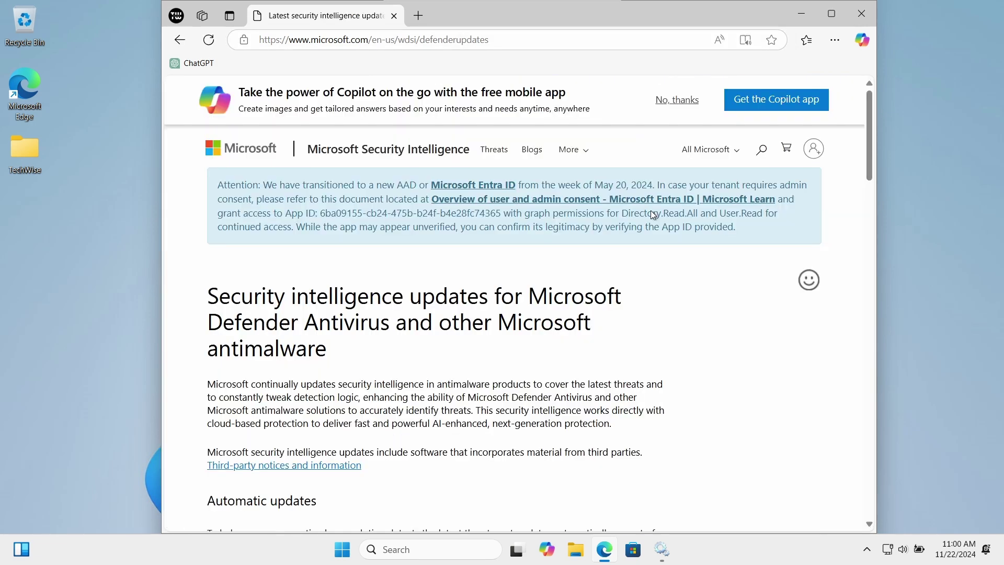
# Download the 64-bit definition file of Microsoft Defender Antivirus for Windows 11 and select mpam-fe.exe in the Downloads folder
pyautogui.scroll(-12, 633, 220)
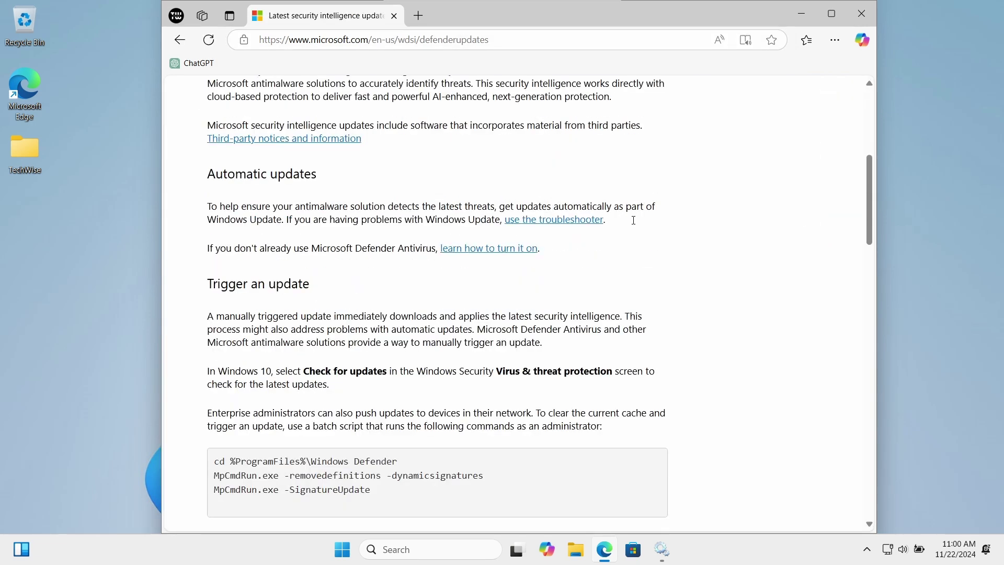
pyautogui.scroll(-5, 633, 221)
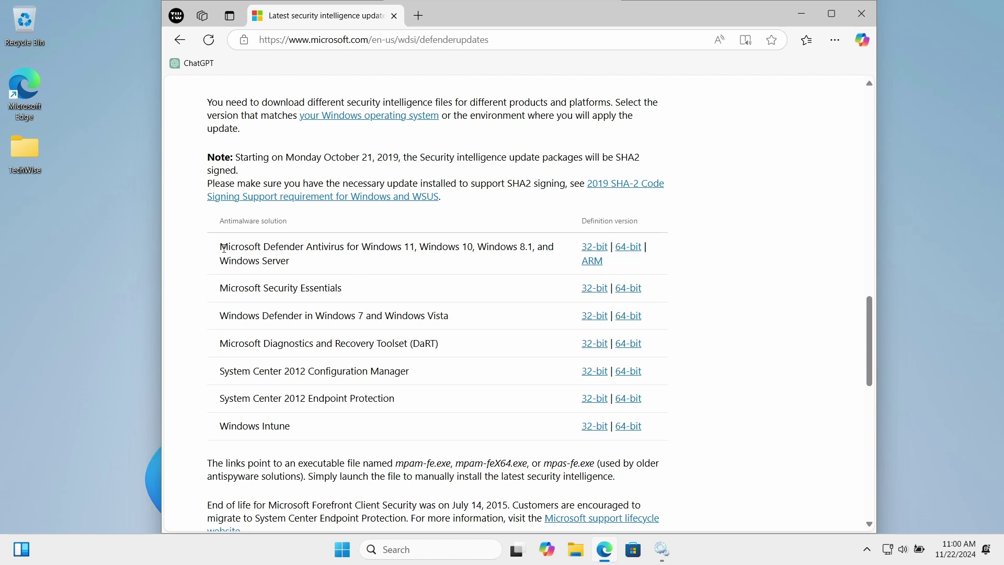
pyautogui.moveTo(224, 248); pyautogui.dragTo(347, 248)
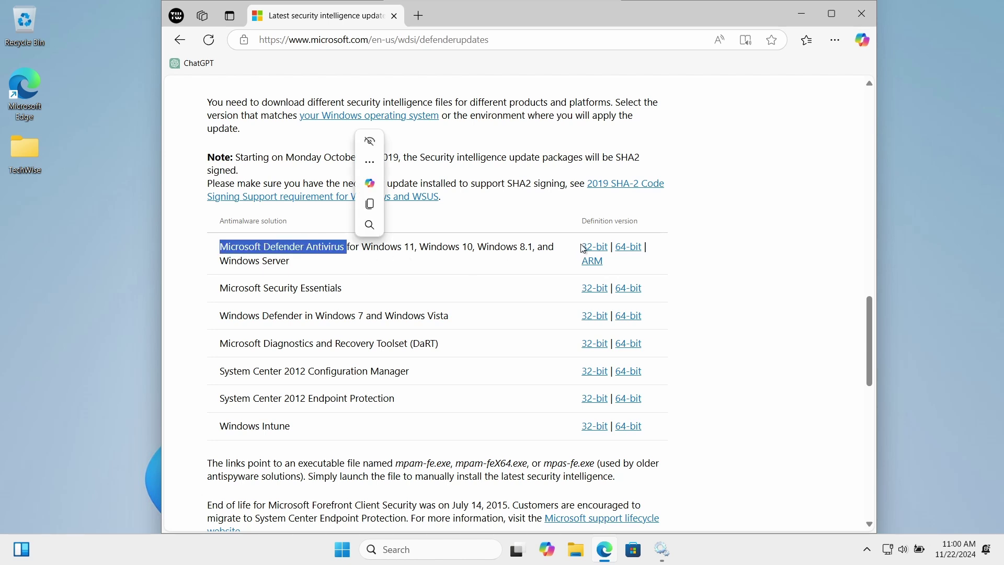
pyautogui.click(629, 247)
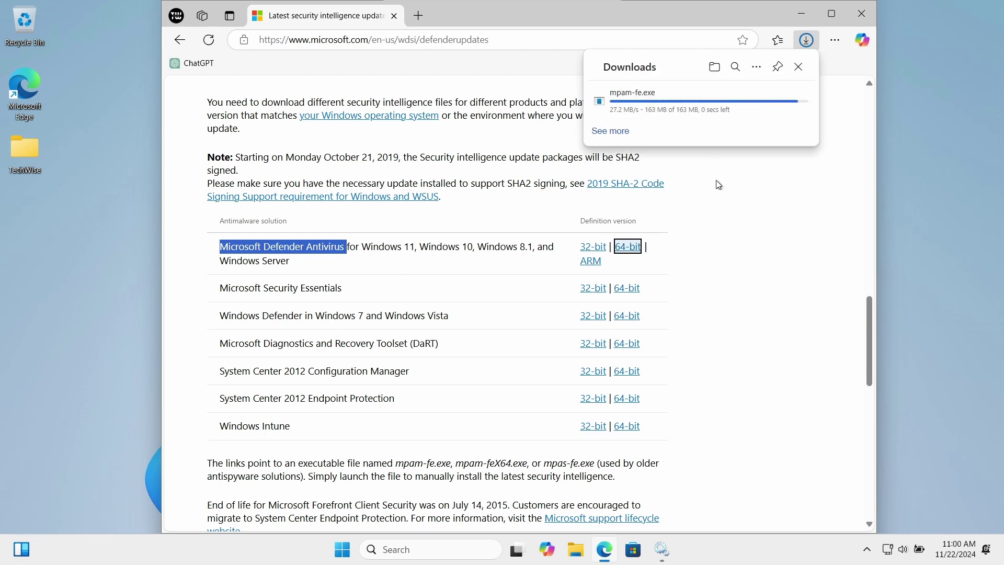
pyautogui.click(715, 66)
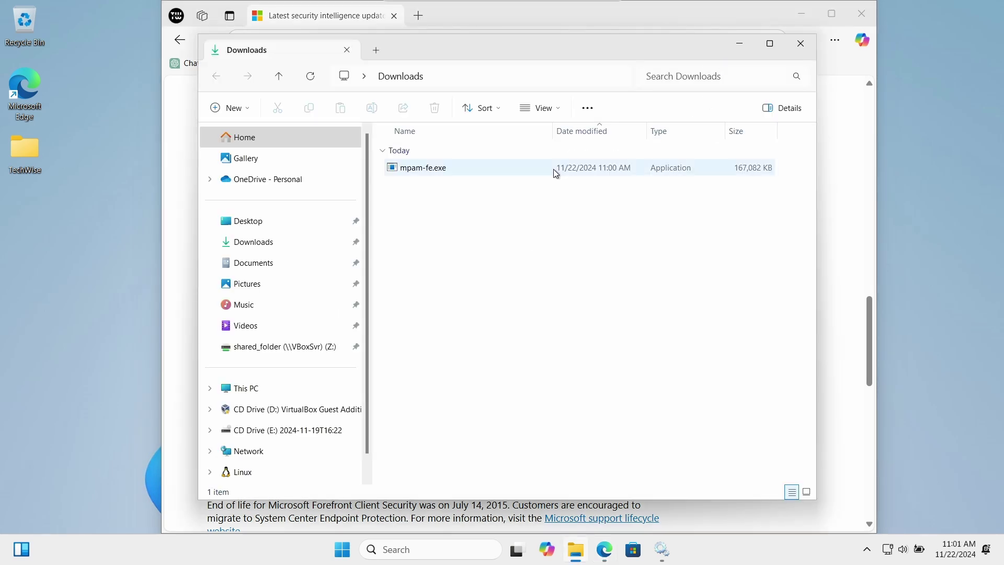
pyautogui.click(430, 168)
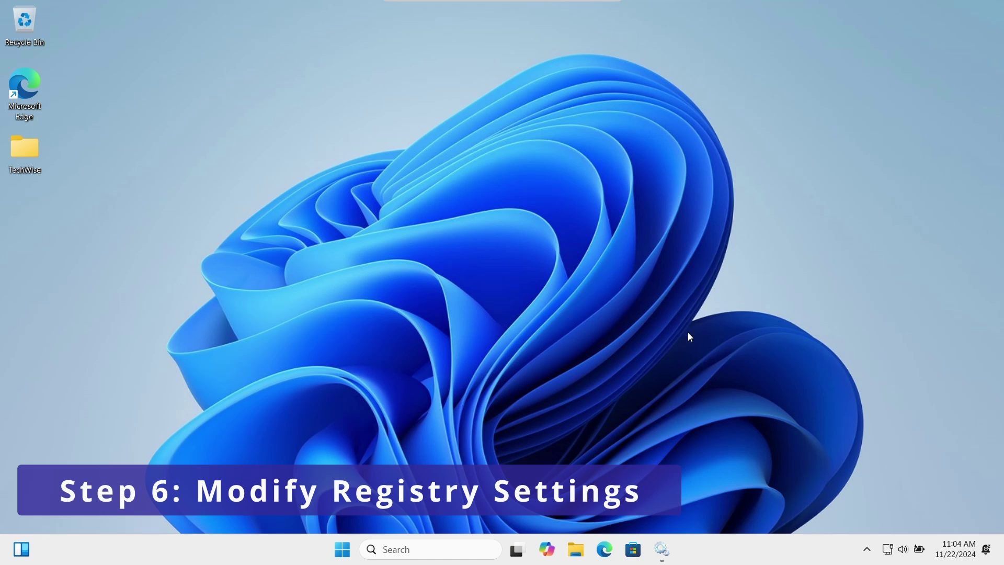
# Search Windows for regedit, launch Registry Editor and allow it to make changes to the device
pyautogui.click(438, 547)
pyautogui.write('reg')
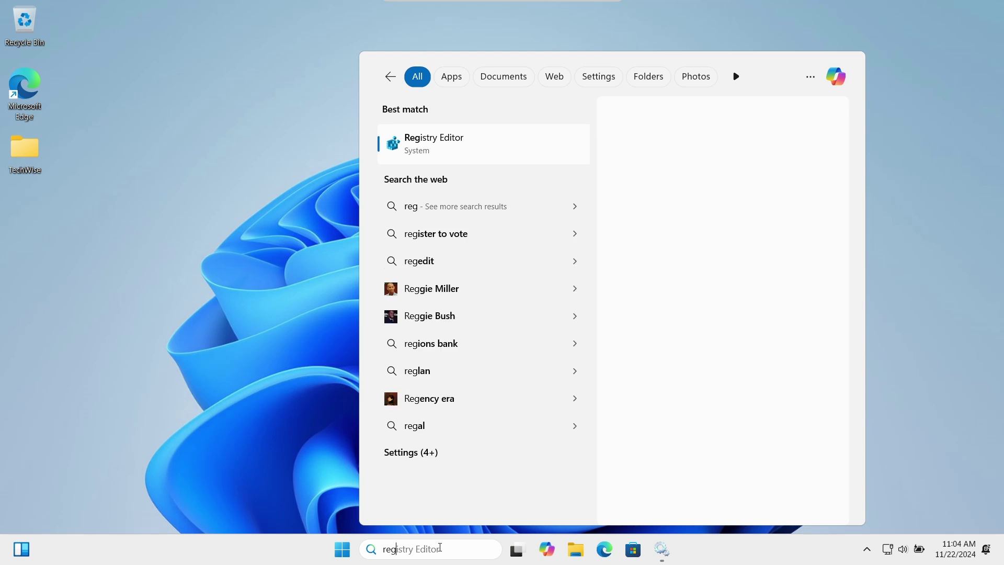
pyautogui.write('edit')
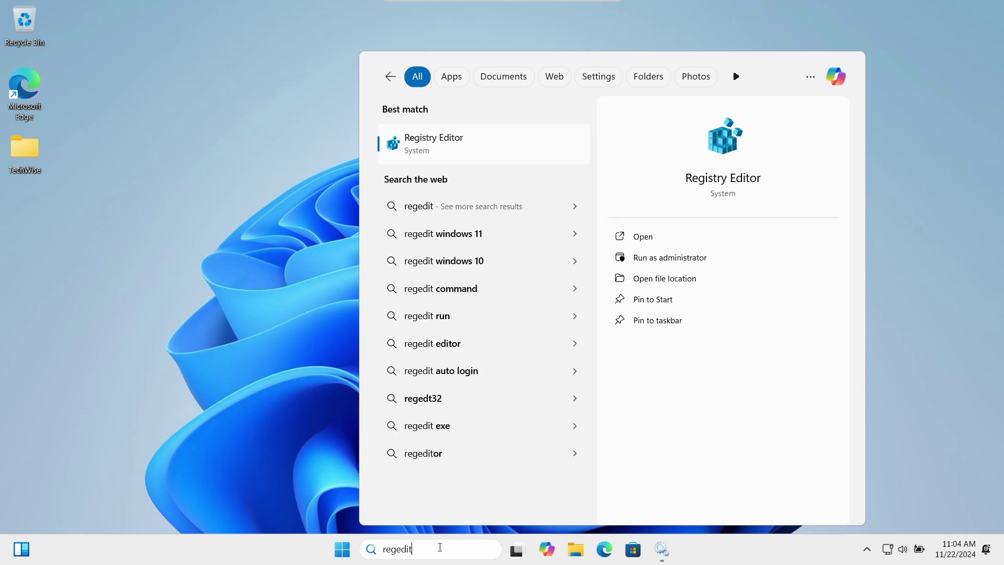
pyautogui.press('Return')
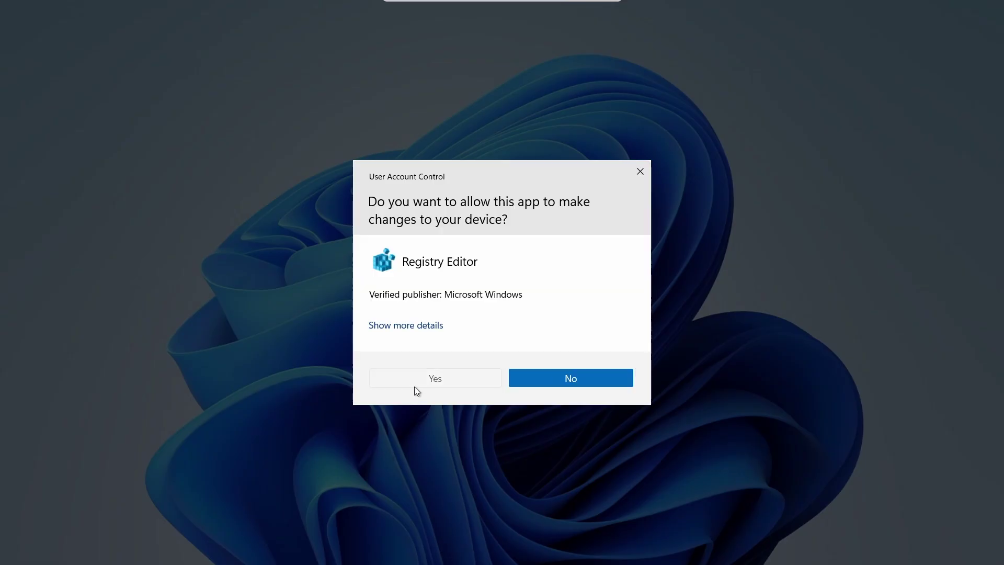
pyautogui.click(414, 387)
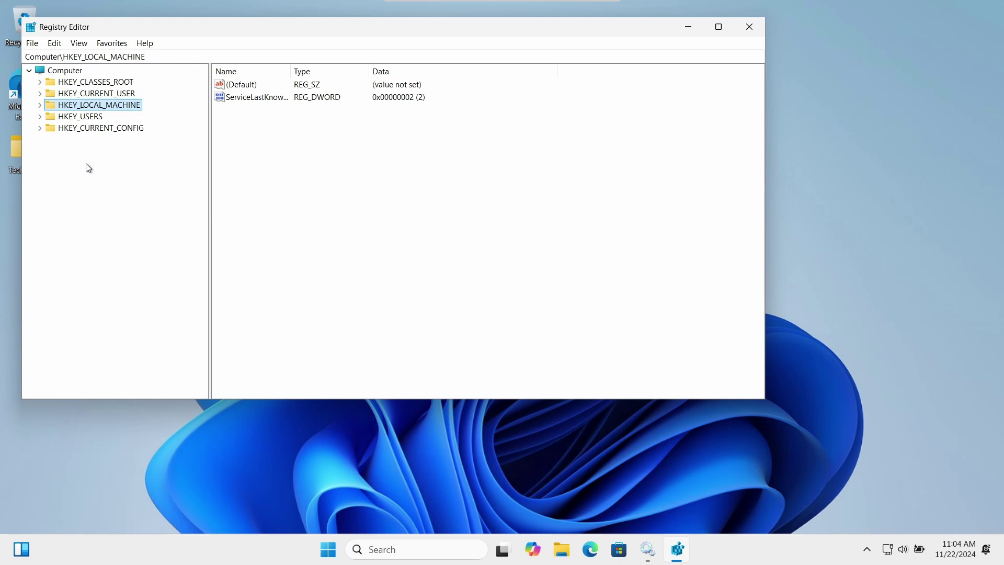
# Go to the registry key HKEY_LOCAL_MACHINE\SYSTEM\CurrentControlSet\Services\wscsvc
pyautogui.click(41, 106)
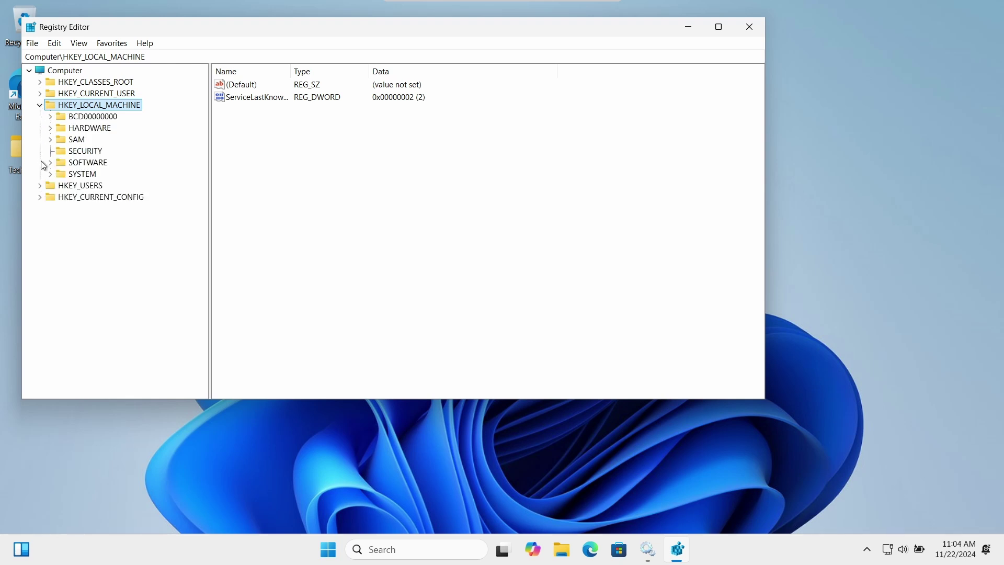
pyautogui.click(49, 174)
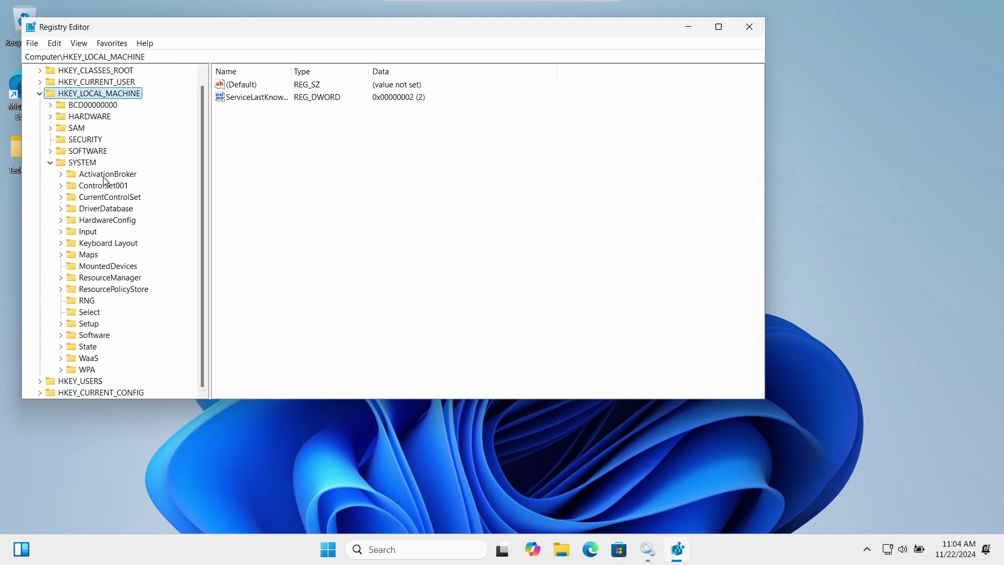
pyautogui.click(61, 198)
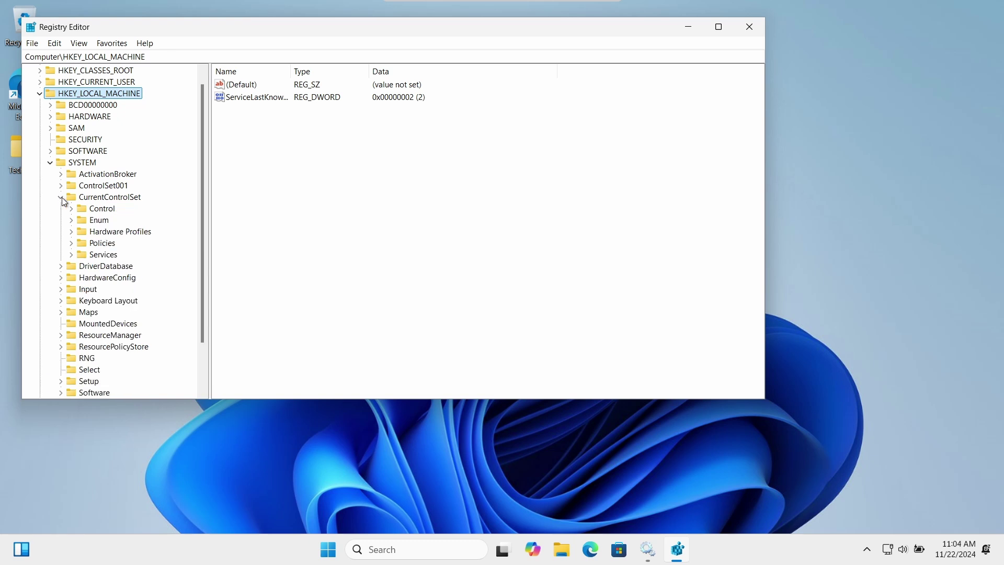
pyautogui.click(71, 255)
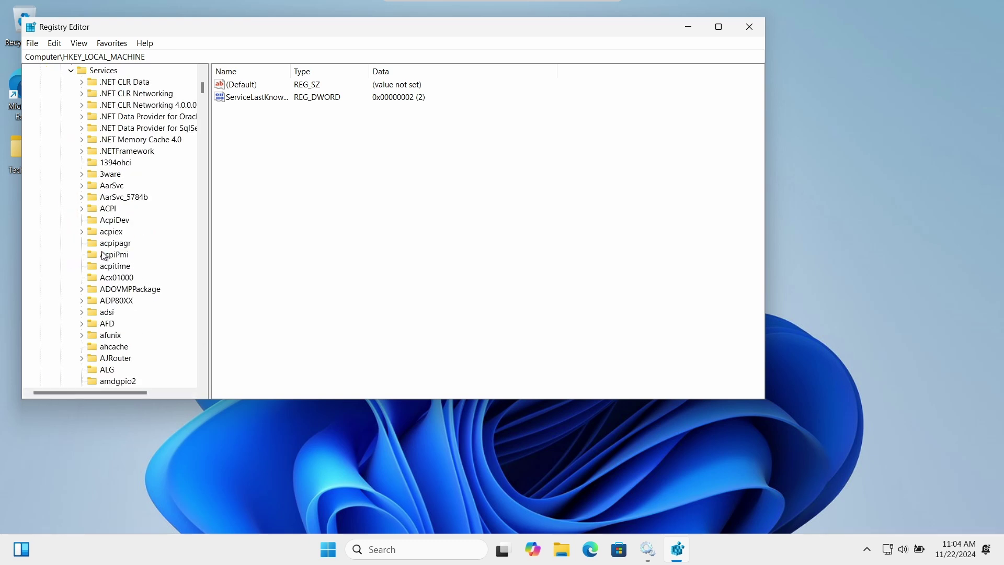
pyautogui.scroll(-5, 118, 260)
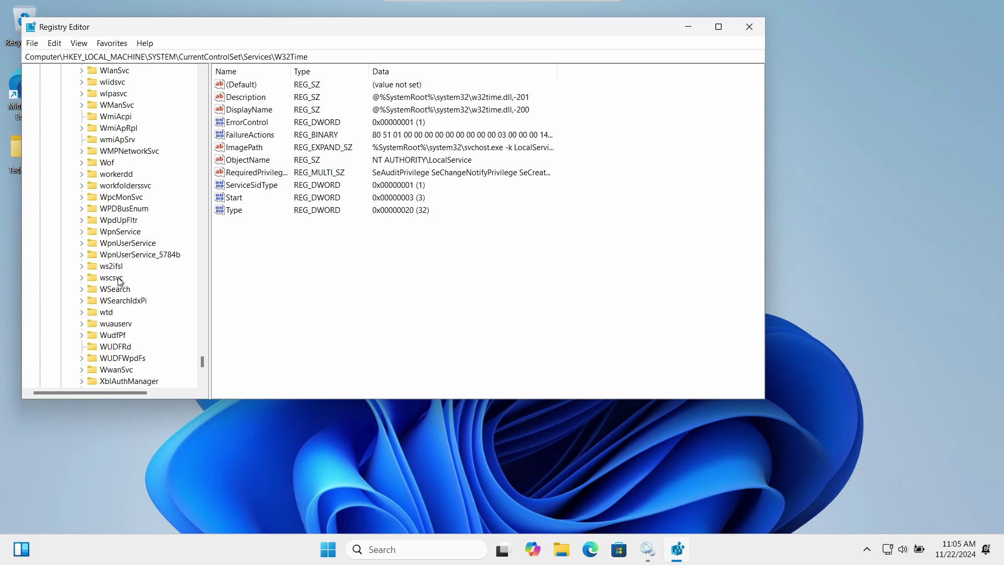
pyautogui.click(121, 278)
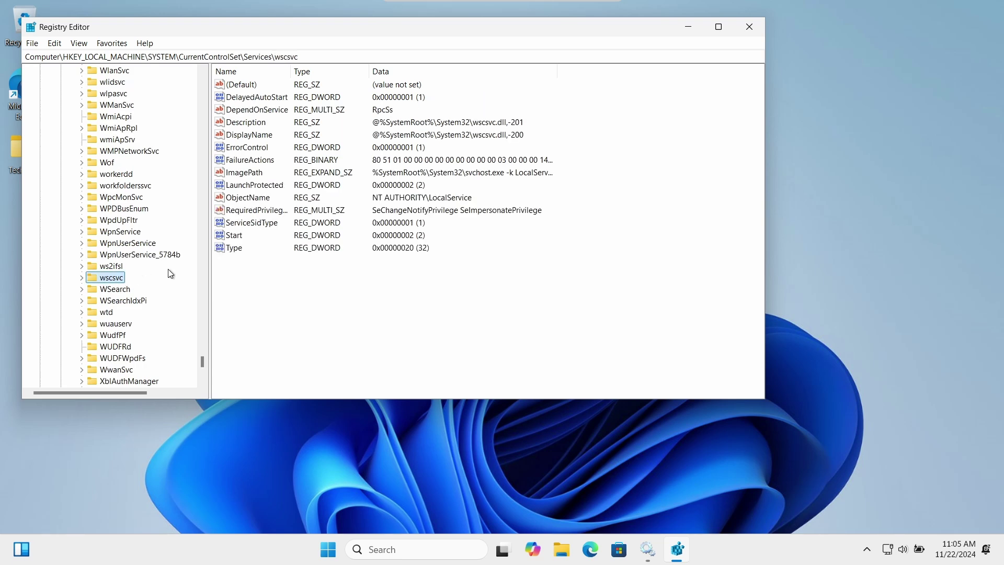
# Check the value data of the Start entry in the wscsvc key, accept it and close Registry Editor
pyautogui.doubleClick(233, 235)
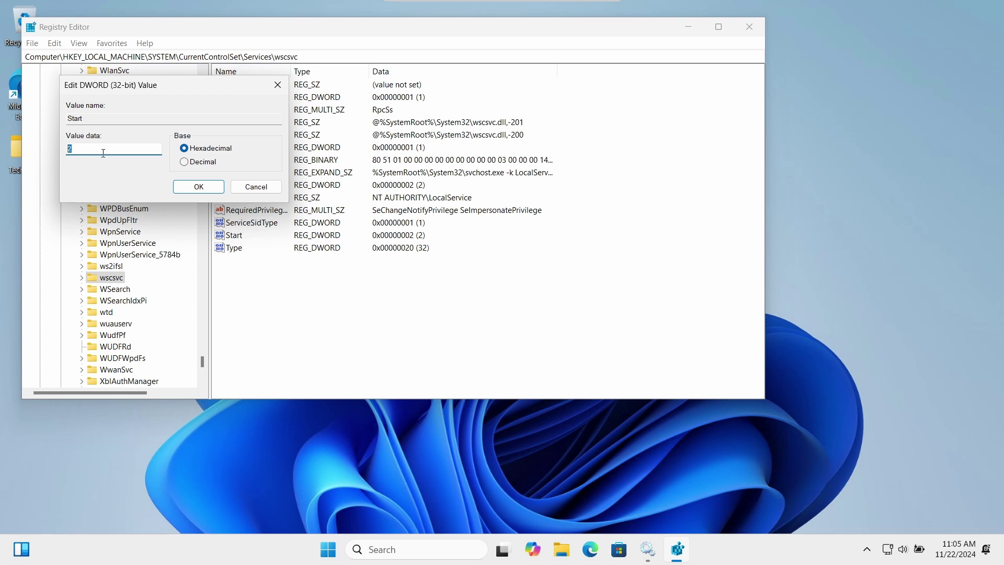
pyautogui.click(200, 191)
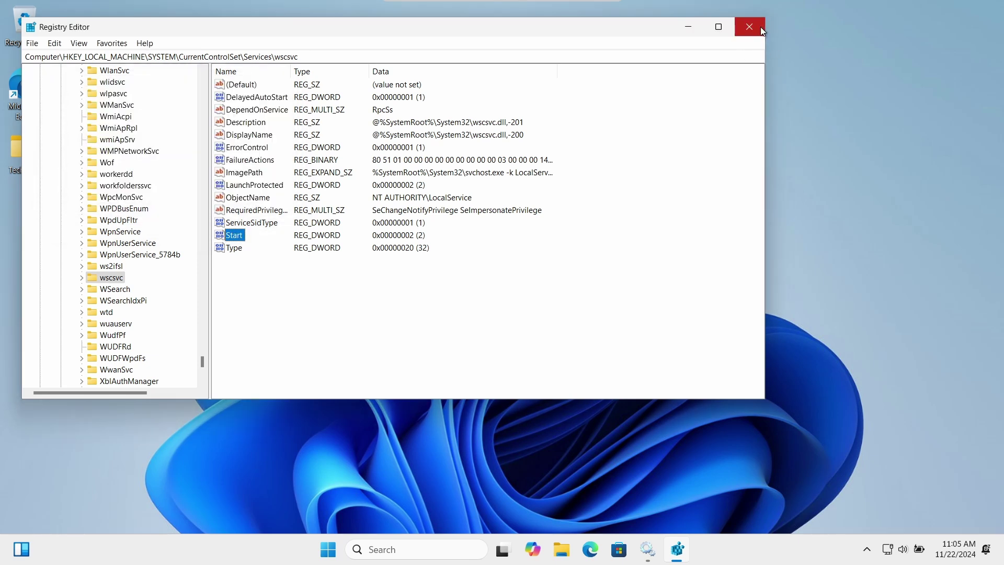
pyautogui.click(758, 26)
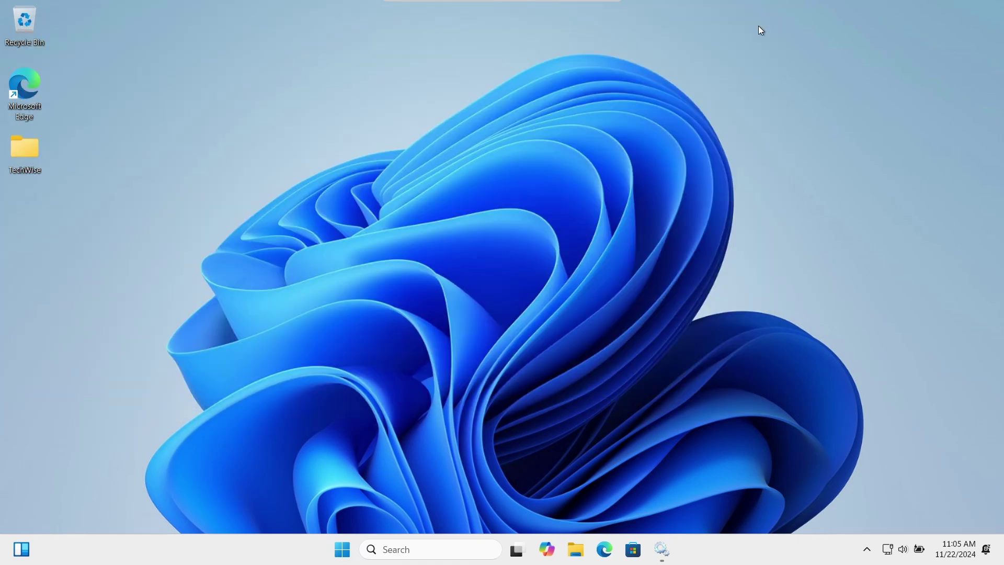
# Bring up the power options for restarting the computer
pyautogui.click(341, 551)
pyautogui.click(664, 505)
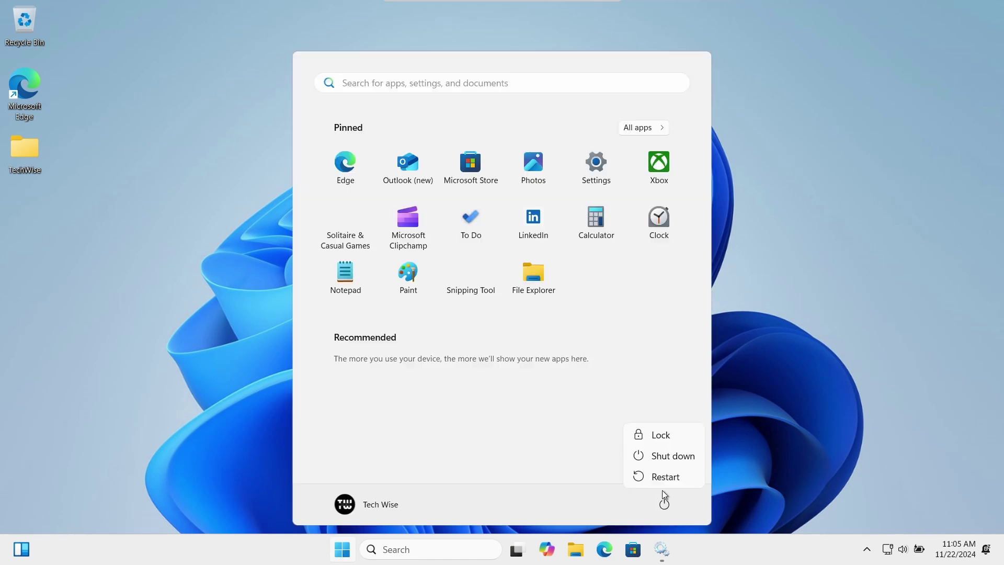
# Search Windows for windows sec and open the Windows Security app
pyautogui.click(424, 549)
pyautogui.write('win')
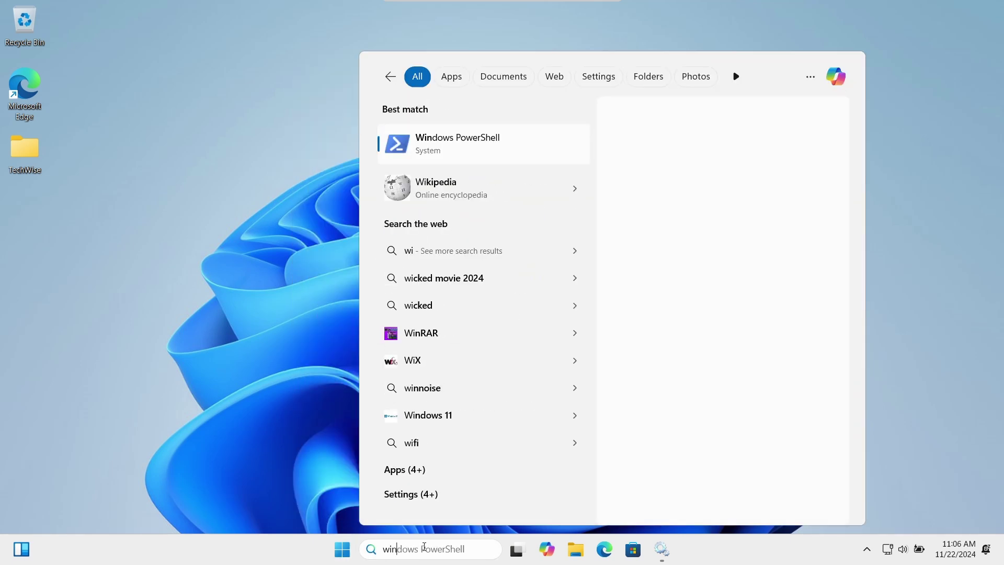
pyautogui.write('dows sec')
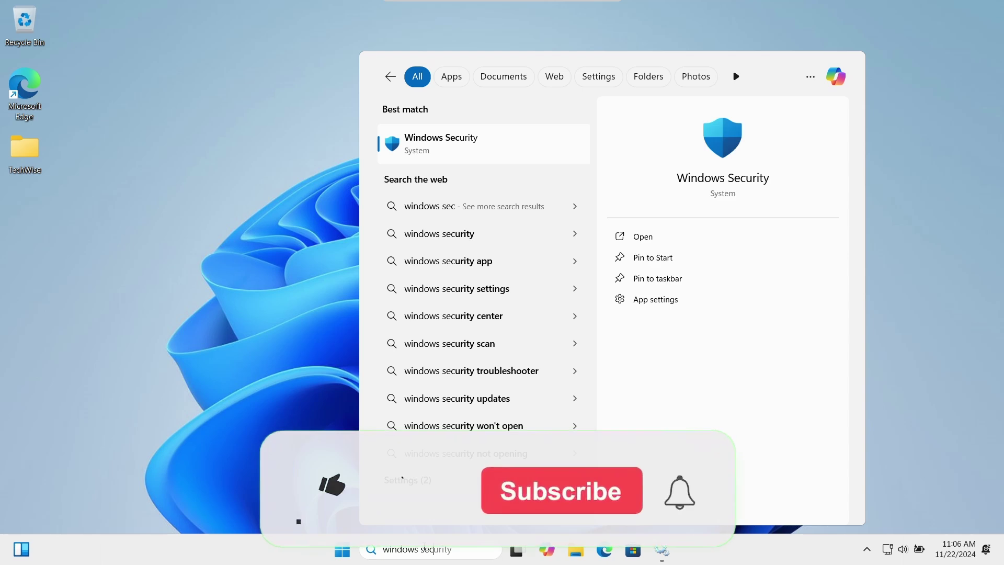
pyautogui.click(480, 150)
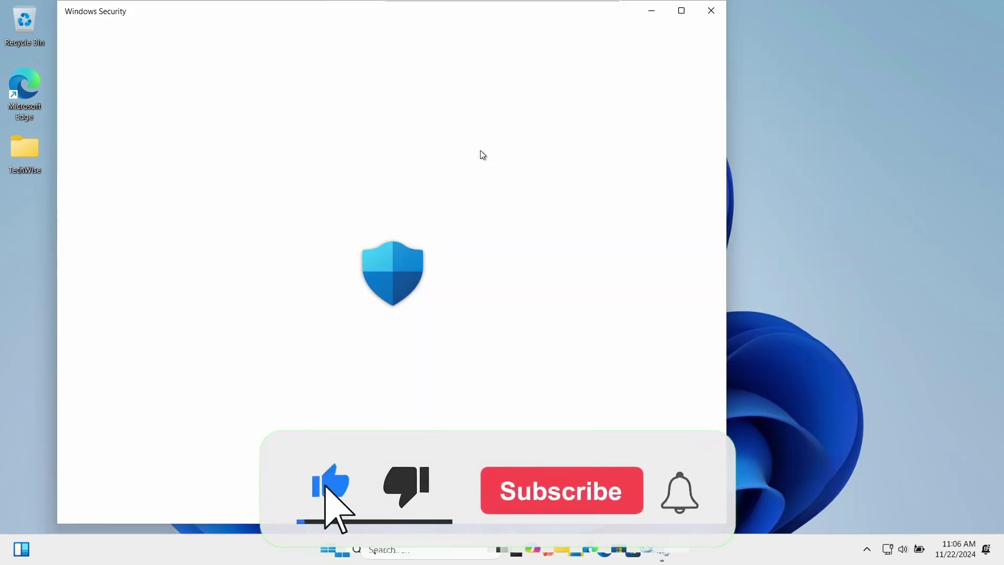